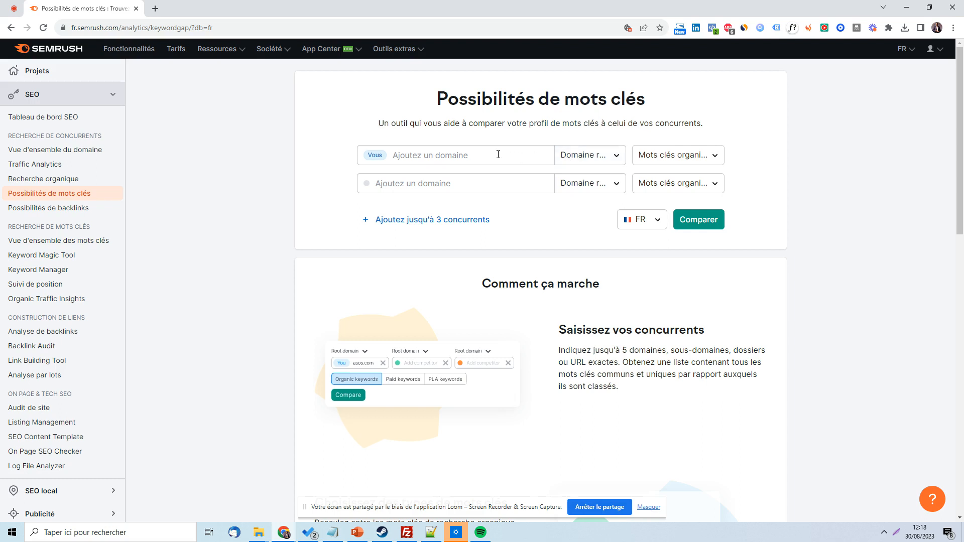
- Set up a keyword comparison of ebay.com against competitor walmart.com, using the États-Unis database
{"action": "left_click", "coordinate": [512, 148]}
{"action": "type", "text": "ebay.com"}
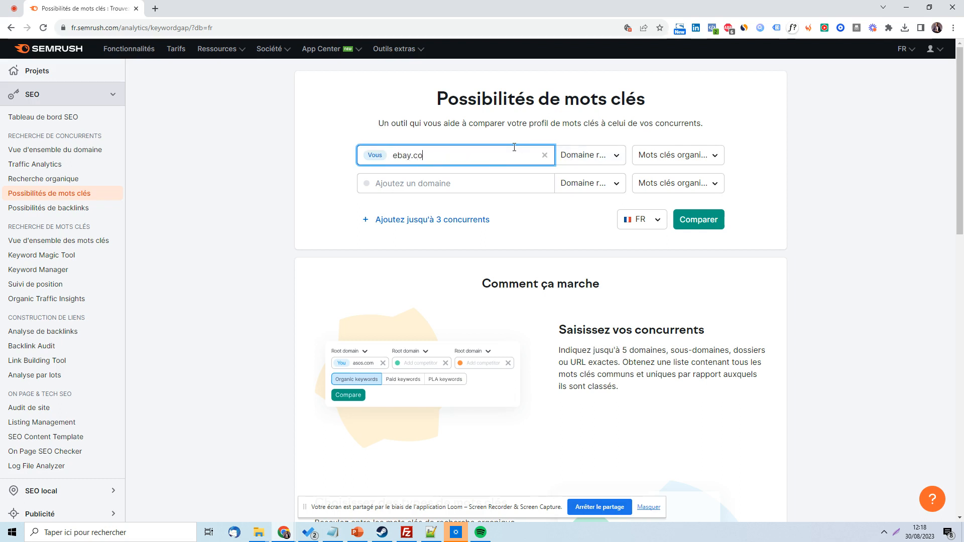
{"action": "key", "text": "Return"}
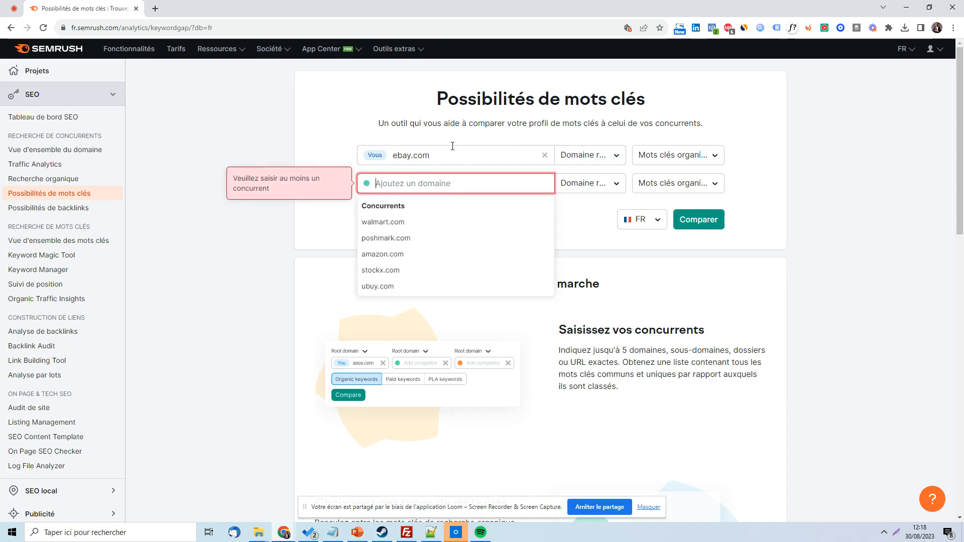
{"action": "left_click", "coordinate": [381, 223]}
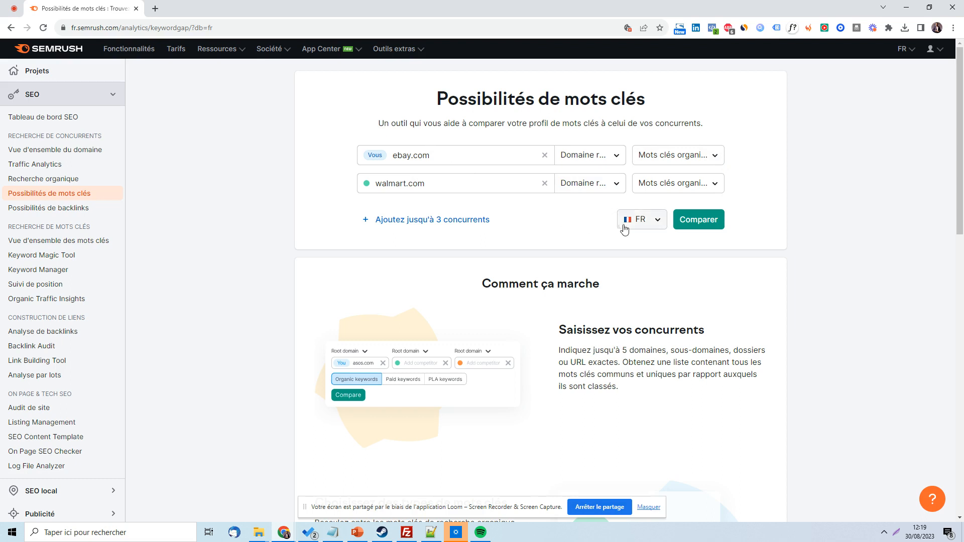
{"action": "left_click", "coordinate": [640, 220]}
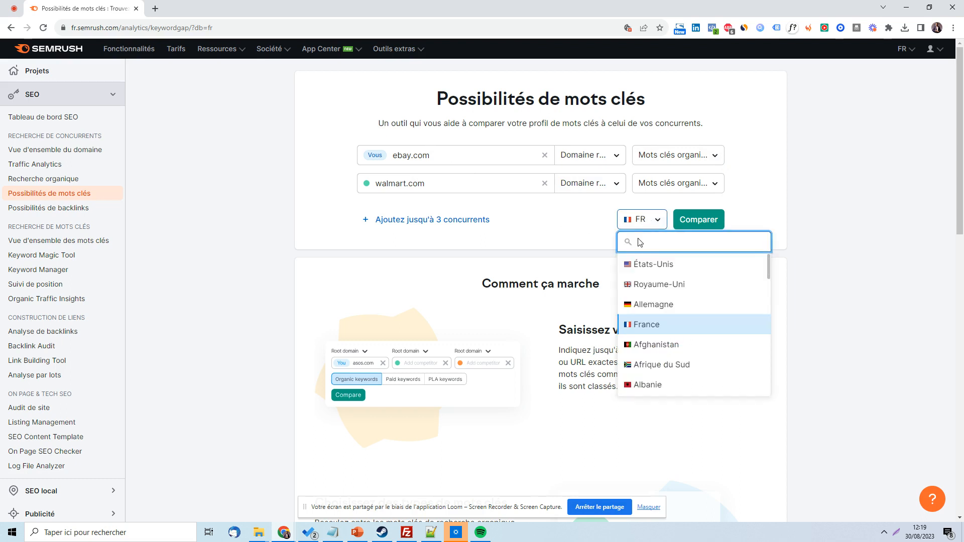
{"action": "left_click", "coordinate": [641, 266]}
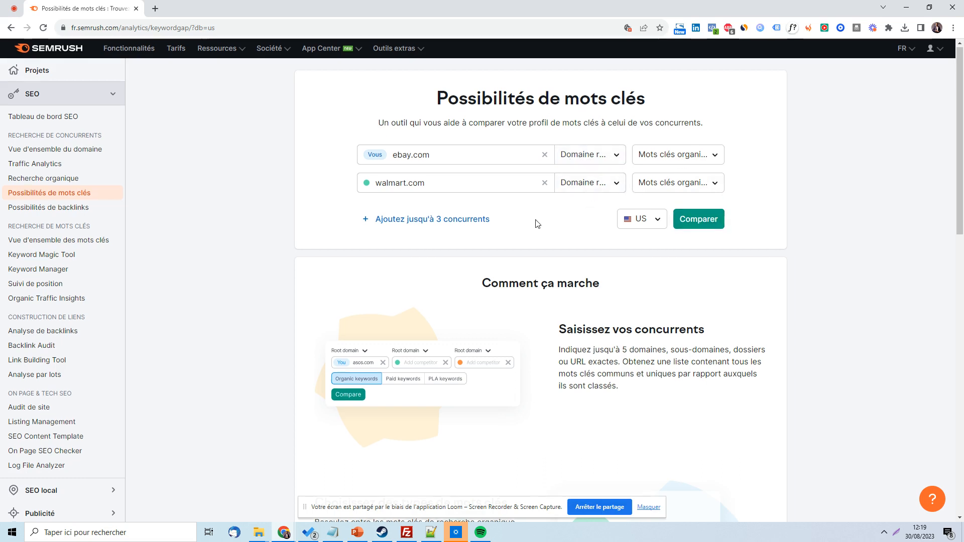
- Run the organic keyword comparison between ebay.com and walmart.com
{"action": "scroll", "coordinate": [535, 224], "scroll_direction": "down", "scroll_amount": 4}
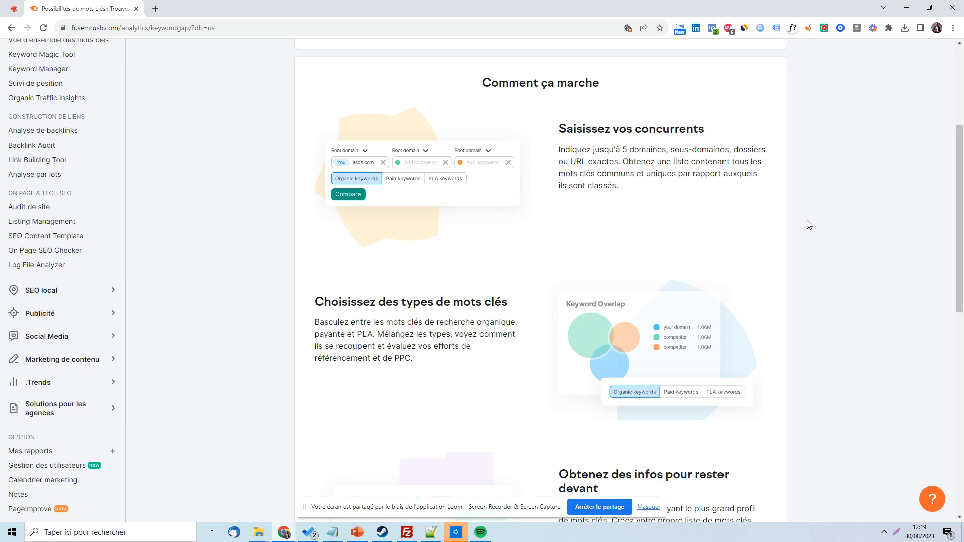
{"action": "right_click", "coordinate": [795, 224]}
{"action": "left_click", "coordinate": [800, 188]}
{"action": "scroll", "coordinate": [593, 274], "scroll_direction": "down", "scroll_amount": 2}
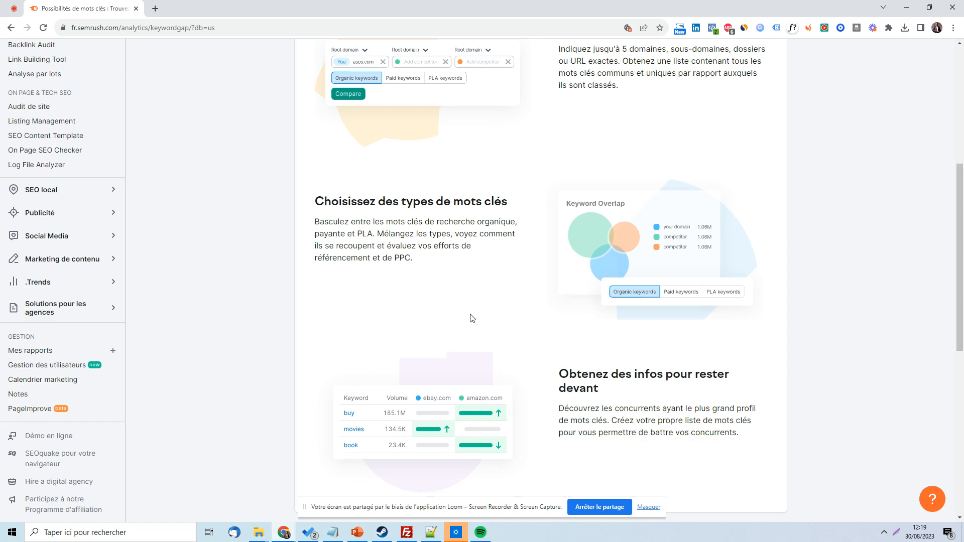
{"action": "scroll", "coordinate": [541, 290], "scroll_direction": "down", "scroll_amount": 3}
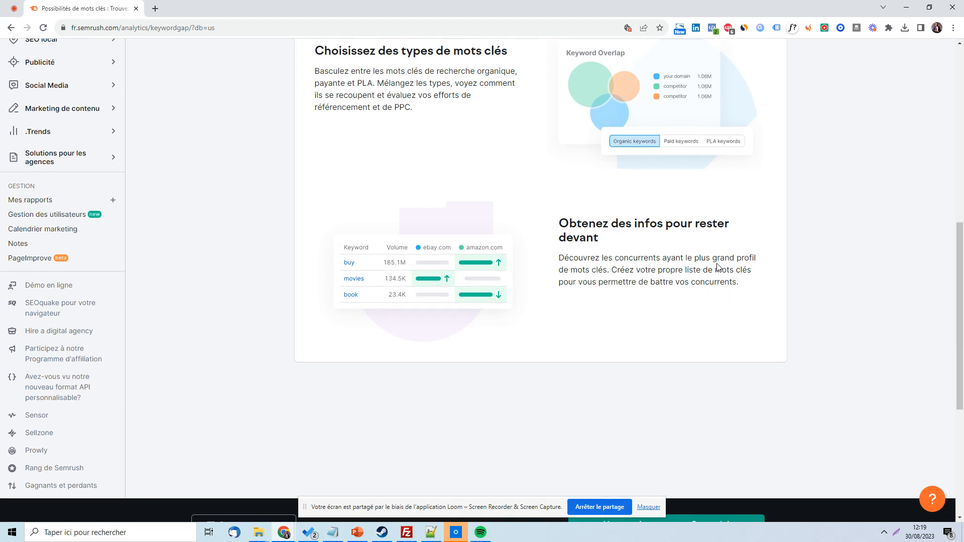
{"action": "scroll", "coordinate": [729, 261], "scroll_direction": "up", "scroll_amount": 10}
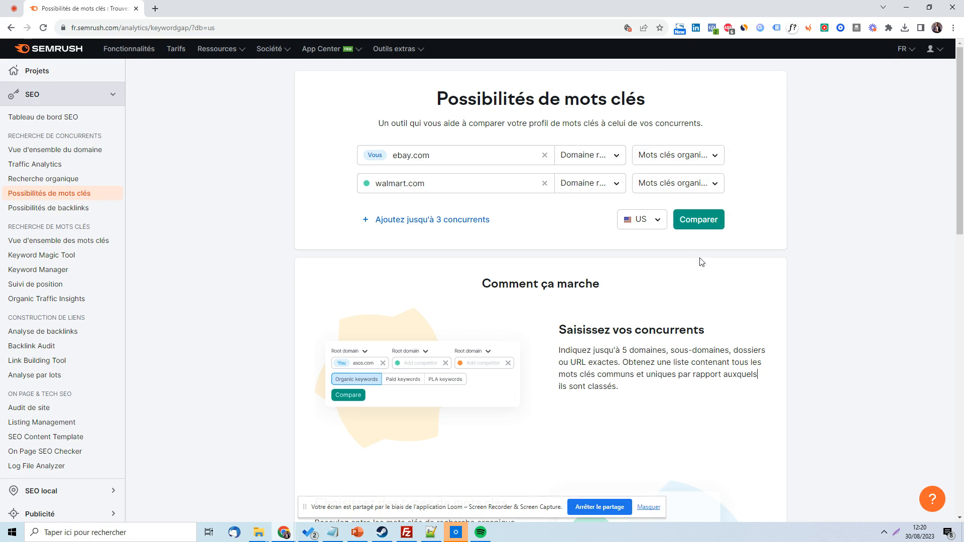
{"action": "left_click", "coordinate": [701, 226]}
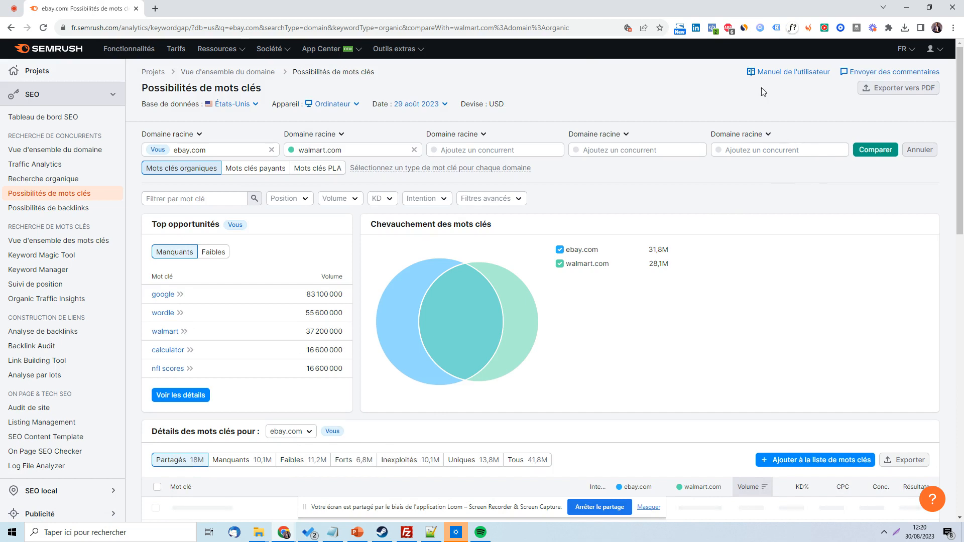
- Examine the keyword overlap chart and the shared keywords table, comparing both domains' positions, search volume and keyword difficulty
{"action": "scroll", "coordinate": [677, 178], "scroll_direction": "down", "scroll_amount": 1}
{"action": "scroll", "coordinate": [655, 126], "scroll_direction": "up", "scroll_amount": 1}
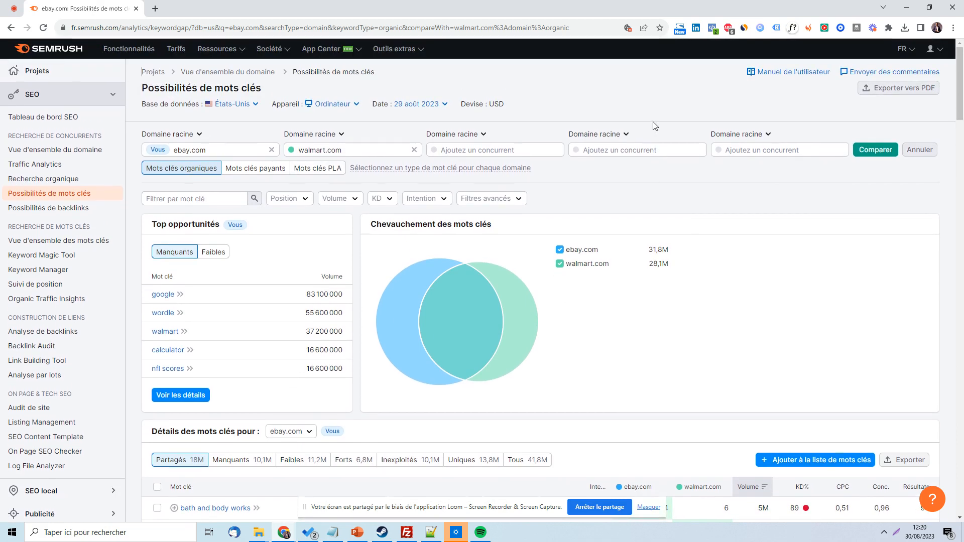
{"action": "scroll", "coordinate": [288, 150], "scroll_direction": "down", "scroll_amount": 1}
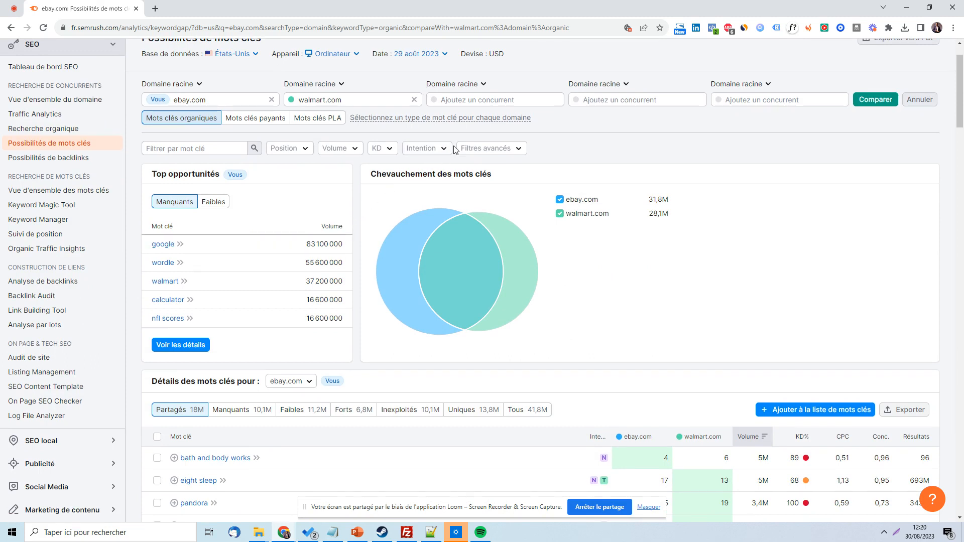
{"action": "scroll", "coordinate": [452, 151], "scroll_direction": "up", "scroll_amount": 1}
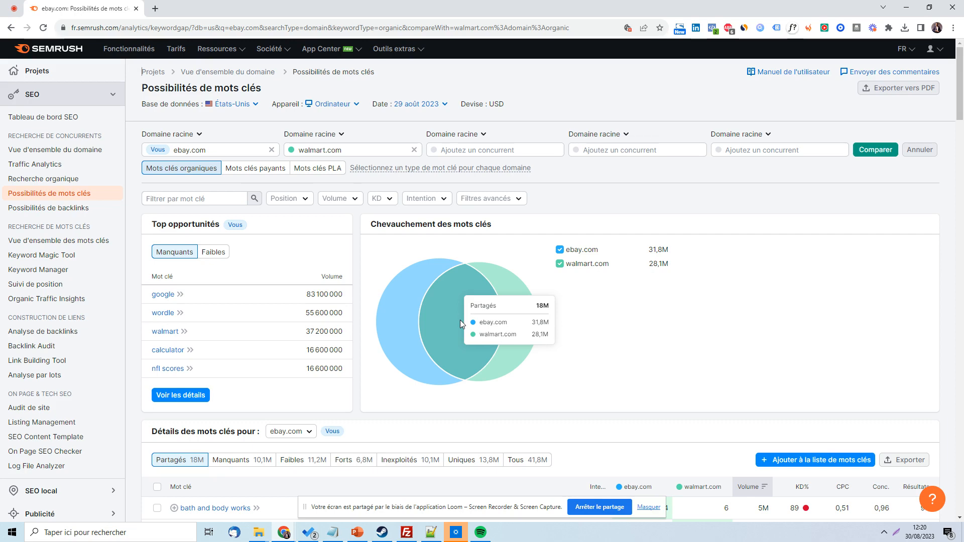
{"action": "scroll", "coordinate": [460, 320], "scroll_direction": "down", "scroll_amount": 6}
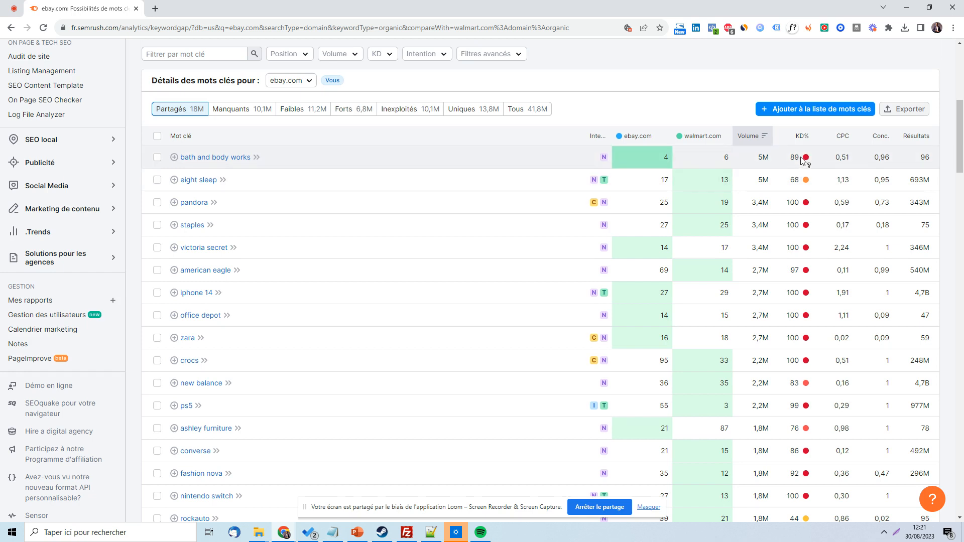
{"action": "mouse_move", "coordinate": [802, 158]}
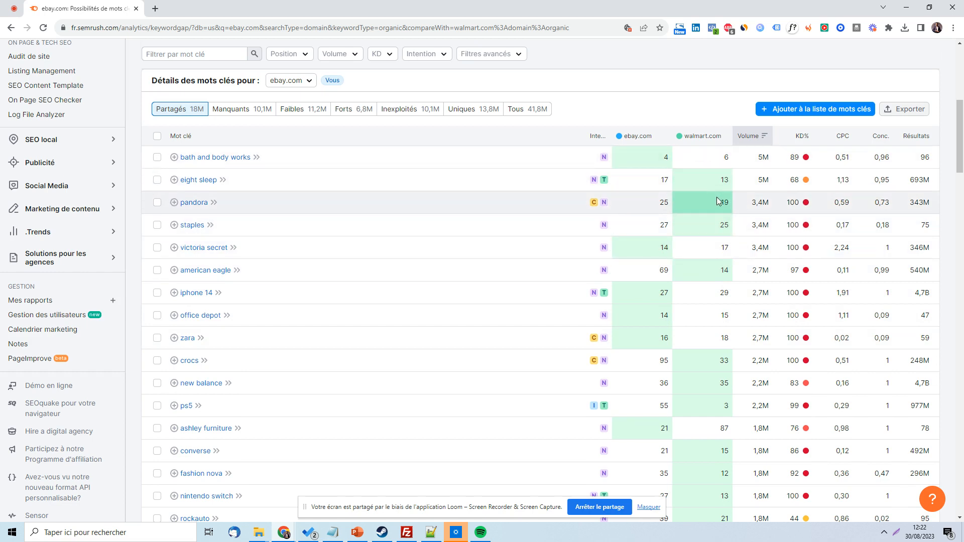
{"action": "mouse_move", "coordinate": [647, 204]}
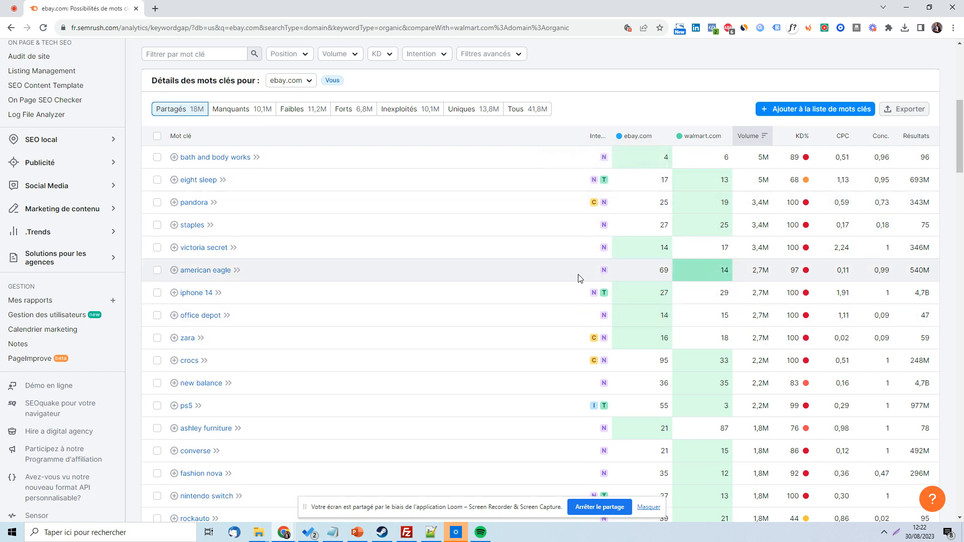
{"action": "scroll", "coordinate": [580, 277], "scroll_direction": "down", "scroll_amount": 1}
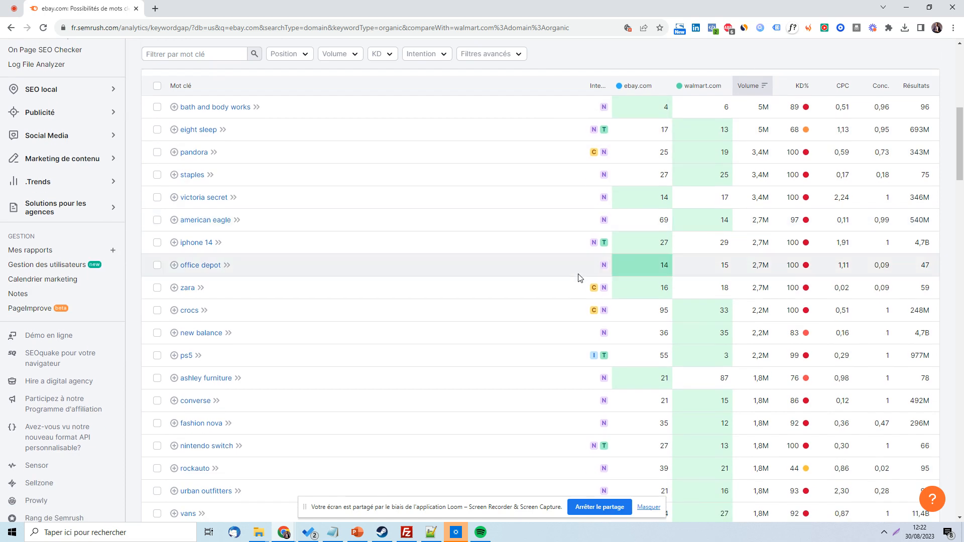
{"action": "scroll", "coordinate": [580, 278], "scroll_direction": "down", "scroll_amount": 1}
{"action": "scroll", "coordinate": [580, 278], "scroll_direction": "up", "scroll_amount": 1}
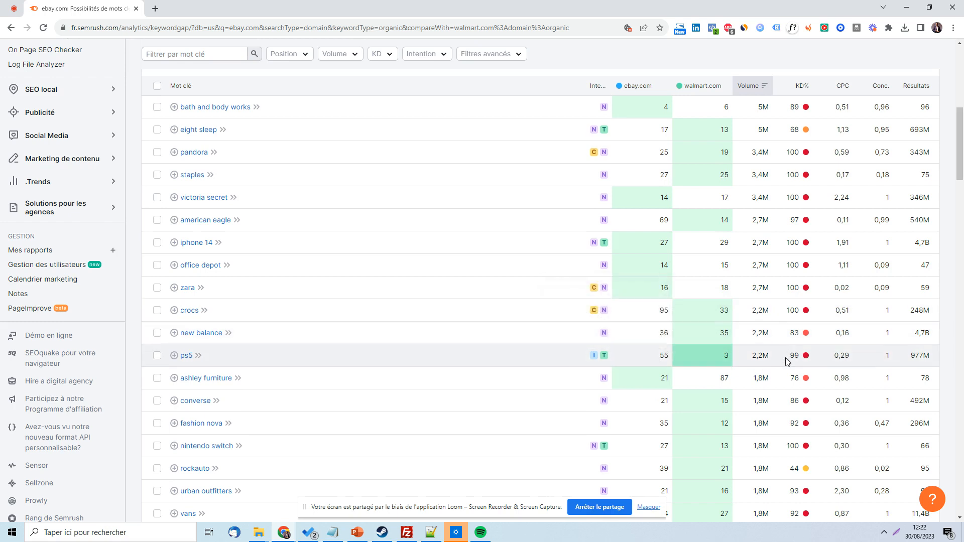
{"action": "mouse_move", "coordinate": [807, 358]}
{"action": "mouse_move", "coordinate": [668, 356]}
- Filter the keyword comparison results by Commerciale intention
{"action": "scroll", "coordinate": [503, 325], "scroll_direction": "up", "scroll_amount": 4}
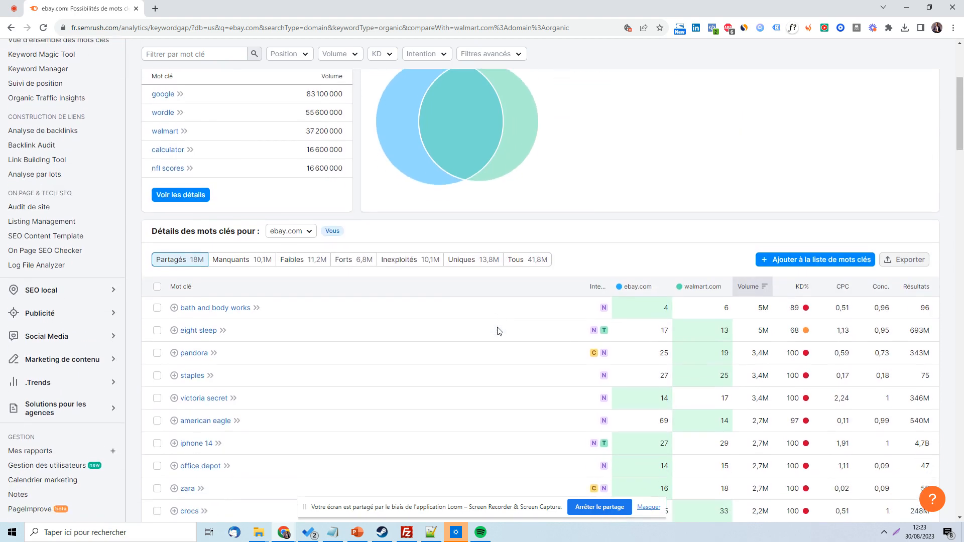
{"action": "scroll", "coordinate": [497, 327], "scroll_direction": "up", "scroll_amount": 5}
{"action": "scroll", "coordinate": [497, 327], "scroll_direction": "down", "scroll_amount": 2}
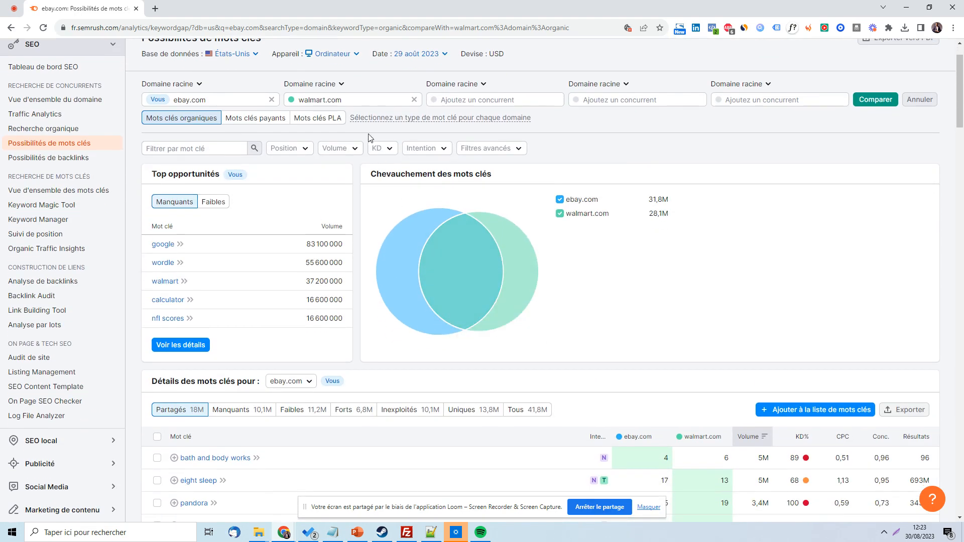
{"action": "left_click", "coordinate": [409, 149]}
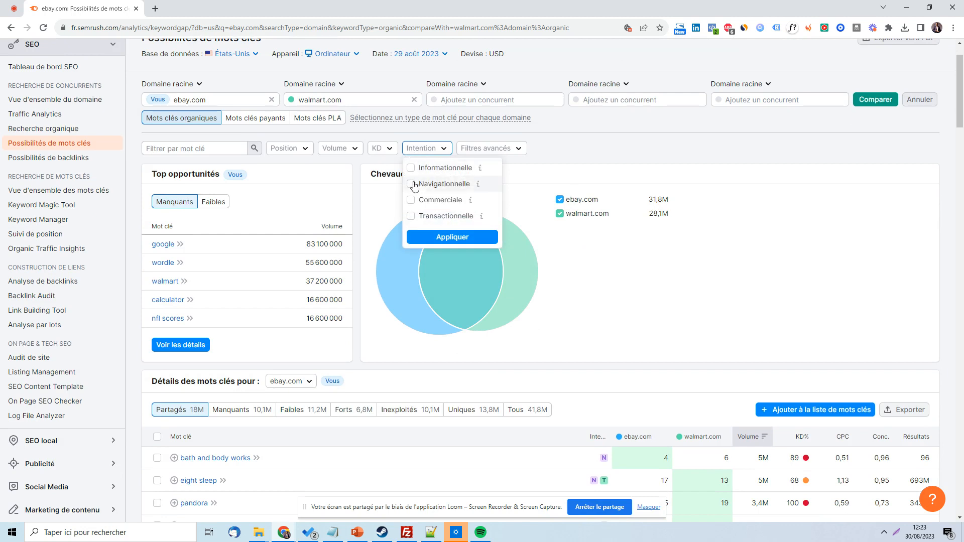
{"action": "left_click", "coordinate": [411, 200]}
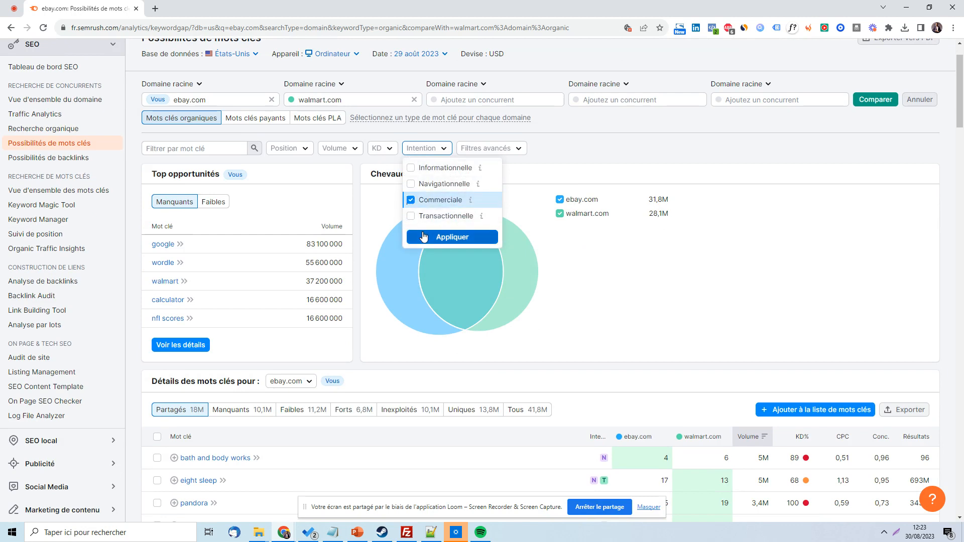
{"action": "left_click", "coordinate": [424, 236]}
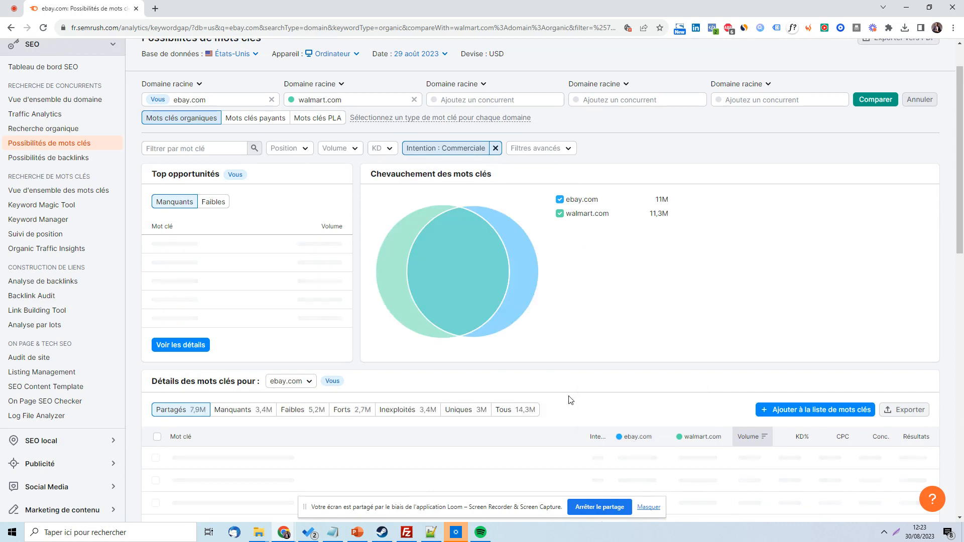
- Review the filtered keyword overlap between the two domains and their positions on the shared commercial keywords
{"action": "scroll", "coordinate": [567, 398], "scroll_direction": "down", "scroll_amount": 1}
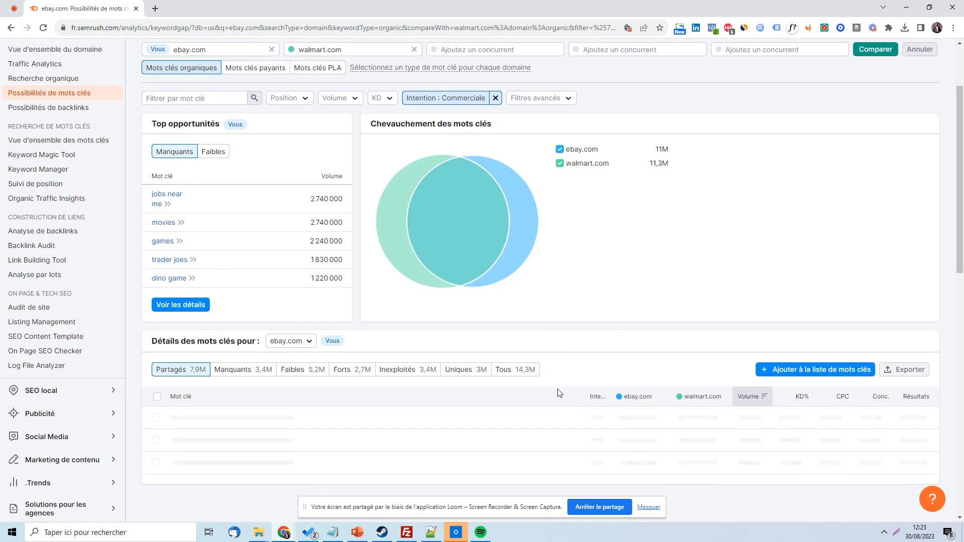
{"action": "scroll", "coordinate": [436, 346], "scroll_direction": "up", "scroll_amount": 1}
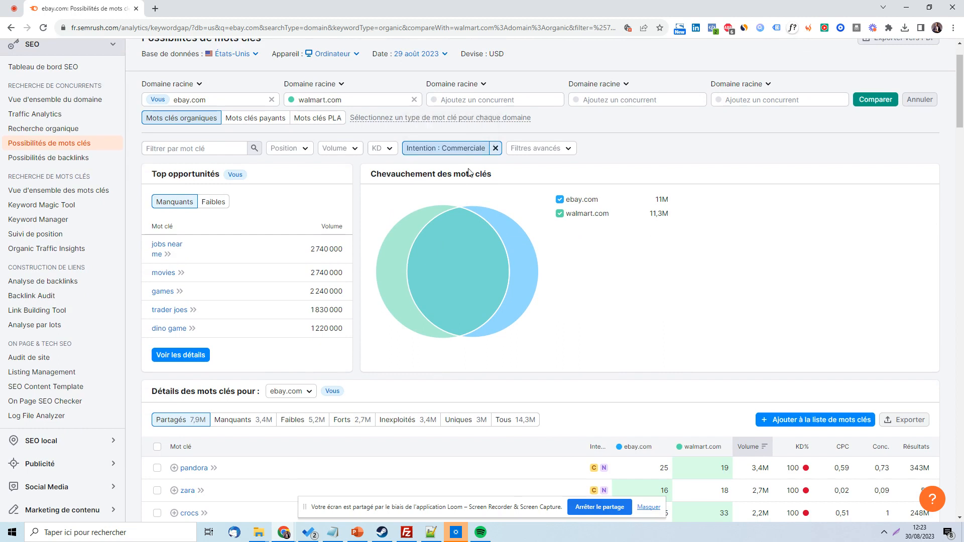
{"action": "scroll", "coordinate": [468, 172], "scroll_direction": "down", "scroll_amount": 1}
{"action": "scroll", "coordinate": [459, 166], "scroll_direction": "down", "scroll_amount": 1}
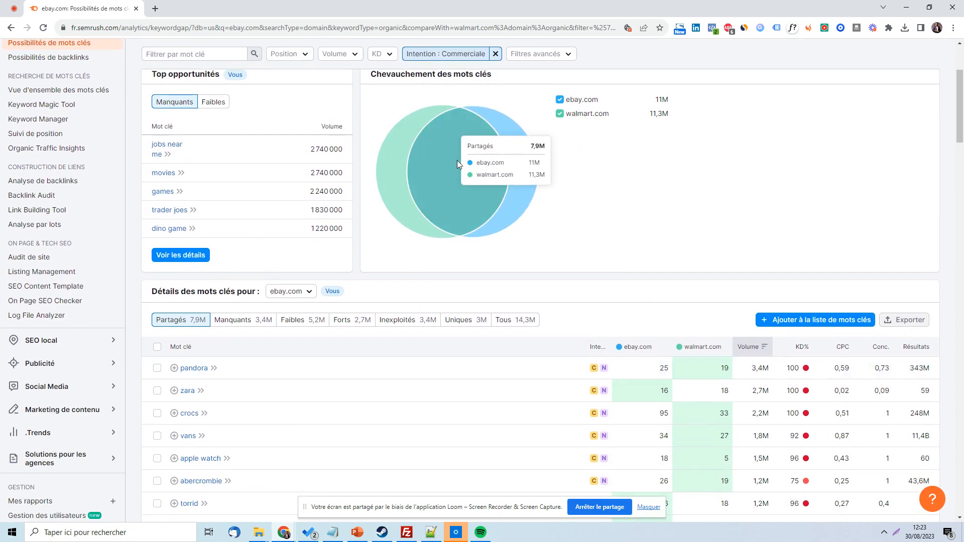
{"action": "scroll", "coordinate": [457, 166], "scroll_direction": "down", "scroll_amount": 2}
{"action": "scroll", "coordinate": [550, 246], "scroll_direction": "up", "scroll_amount": 3}
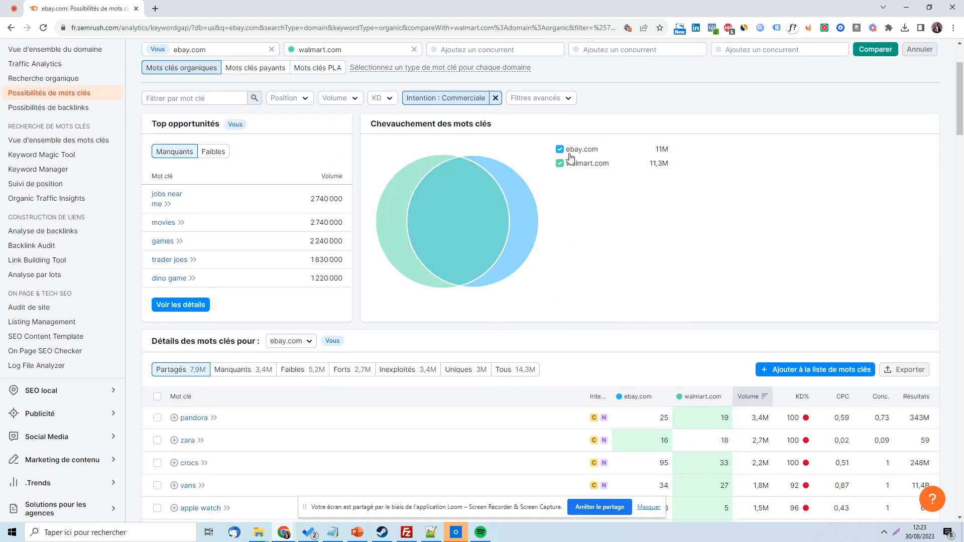
{"action": "mouse_move", "coordinate": [450, 188]}
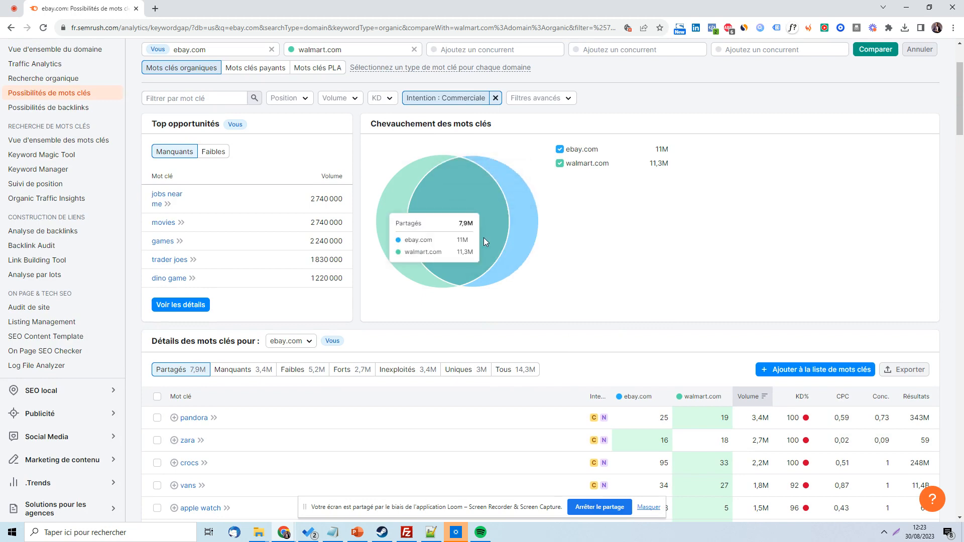
{"action": "scroll", "coordinate": [486, 243], "scroll_direction": "down", "scroll_amount": 4}
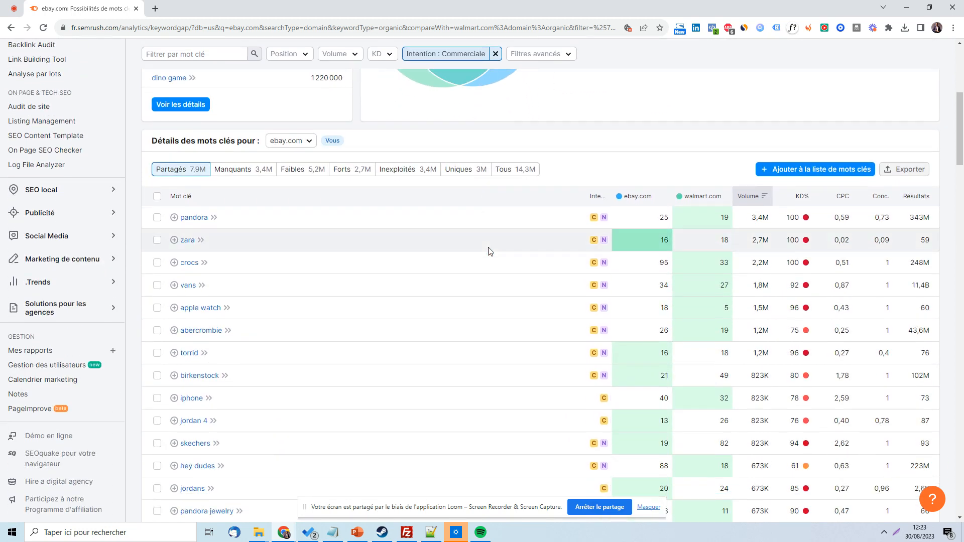
{"action": "scroll", "coordinate": [490, 251], "scroll_direction": "down", "scroll_amount": 1}
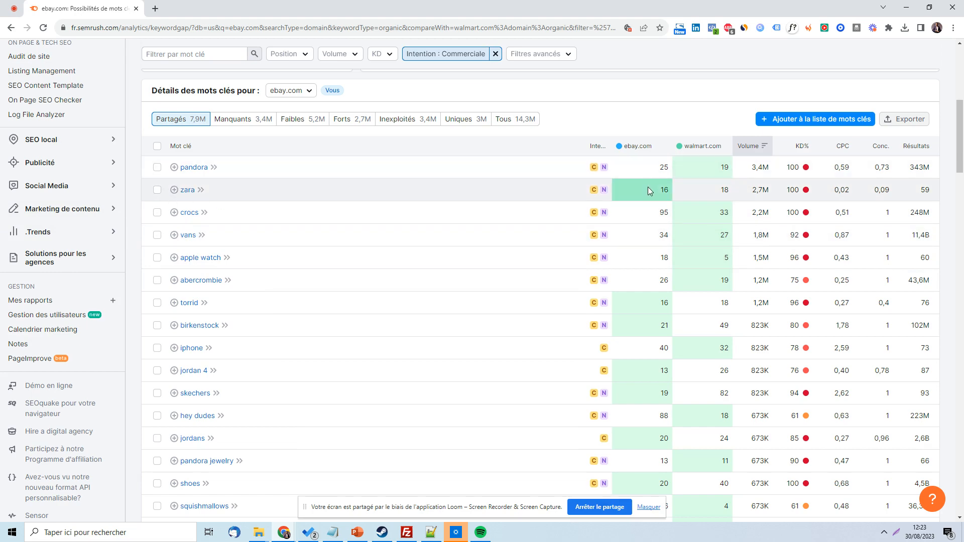
- Add amazon.com as a second competitor and rerun the keyword comparison
{"action": "scroll", "coordinate": [598, 273], "scroll_direction": "up", "scroll_amount": 2}
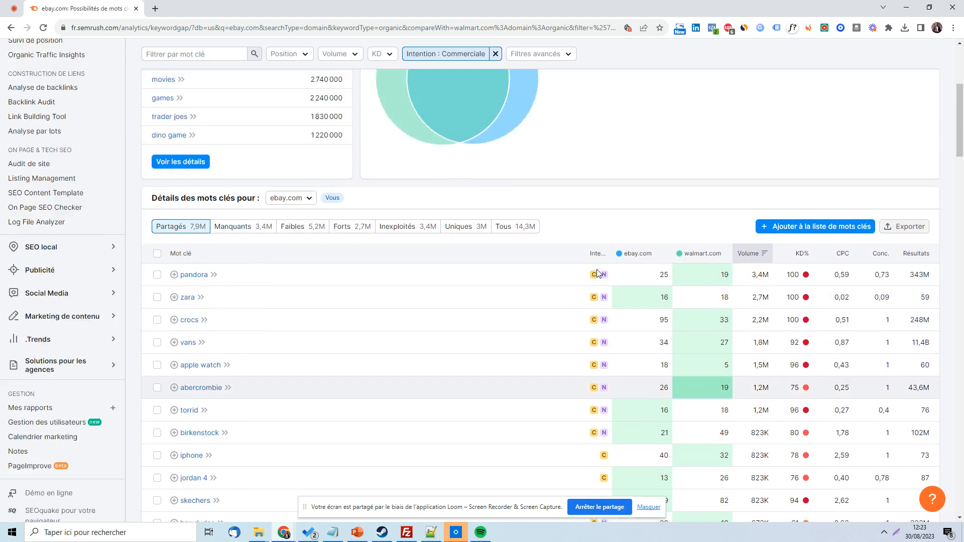
{"action": "scroll", "coordinate": [597, 273], "scroll_direction": "up", "scroll_amount": 5}
{"action": "left_click", "coordinate": [475, 149]}
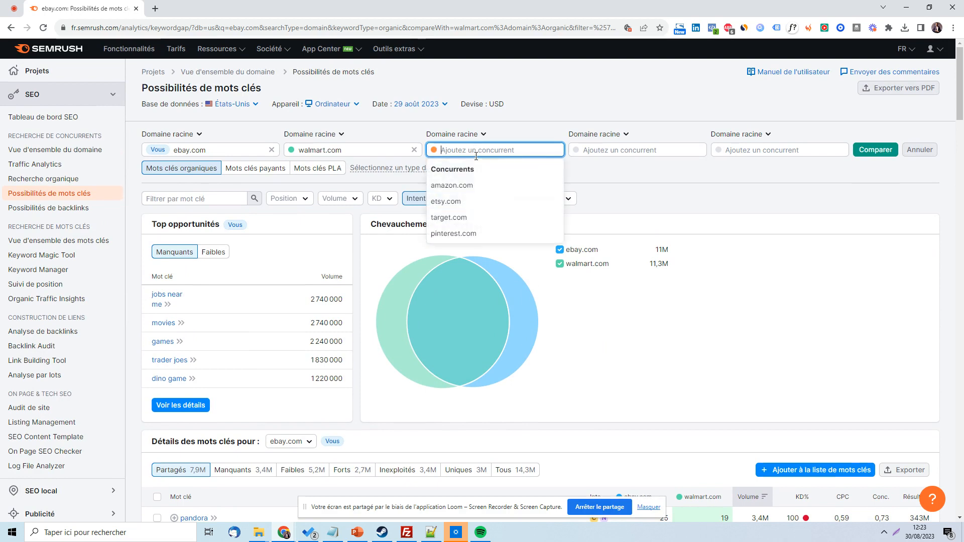
{"action": "left_click", "coordinate": [465, 186]}
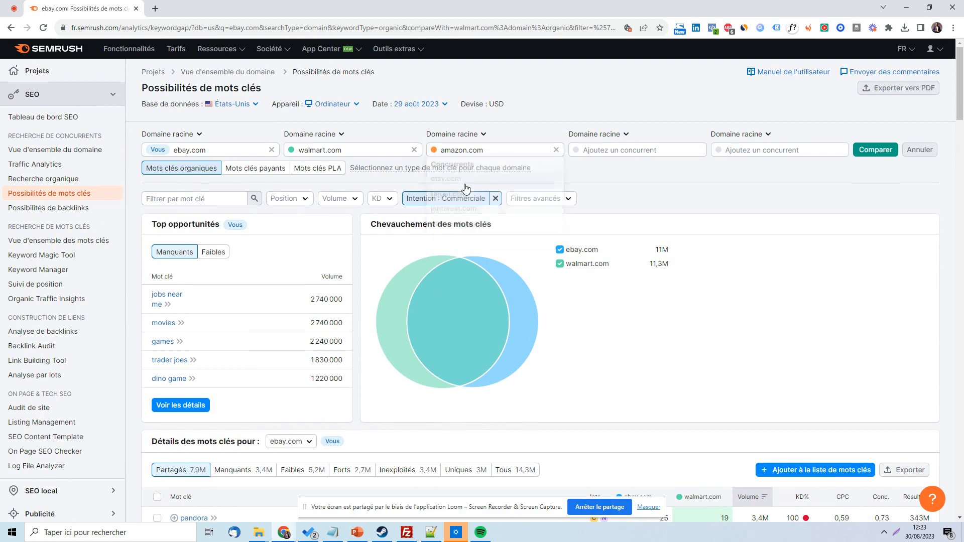
{"action": "left_click", "coordinate": [865, 151]}
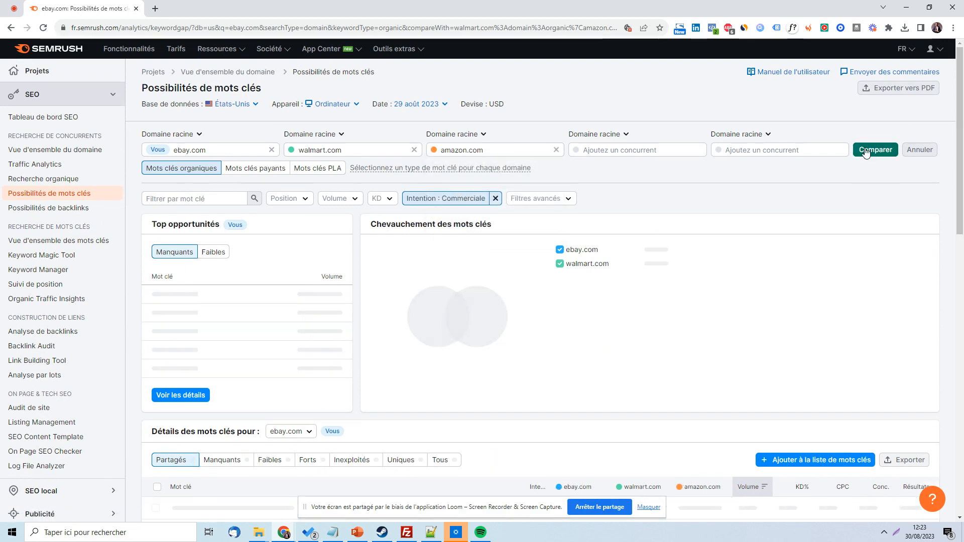
{"action": "scroll", "coordinate": [868, 180], "scroll_direction": "down", "scroll_amount": 1}
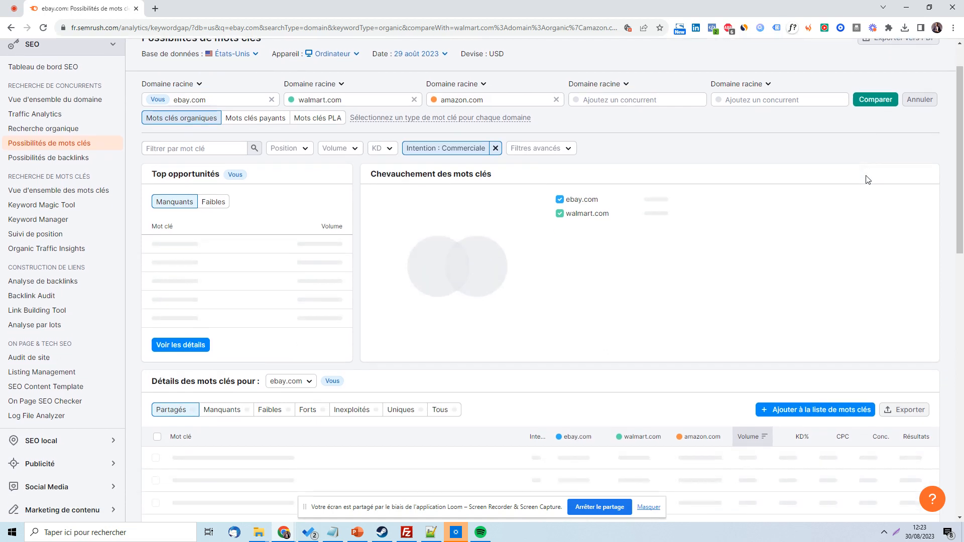
- Examine the three-domain keyword overlap chart, checking the segments ebay.com, walmart.com and amazon.com share and amazon.com's own segment
{"action": "scroll", "coordinate": [677, 156], "scroll_direction": "down", "scroll_amount": 1}
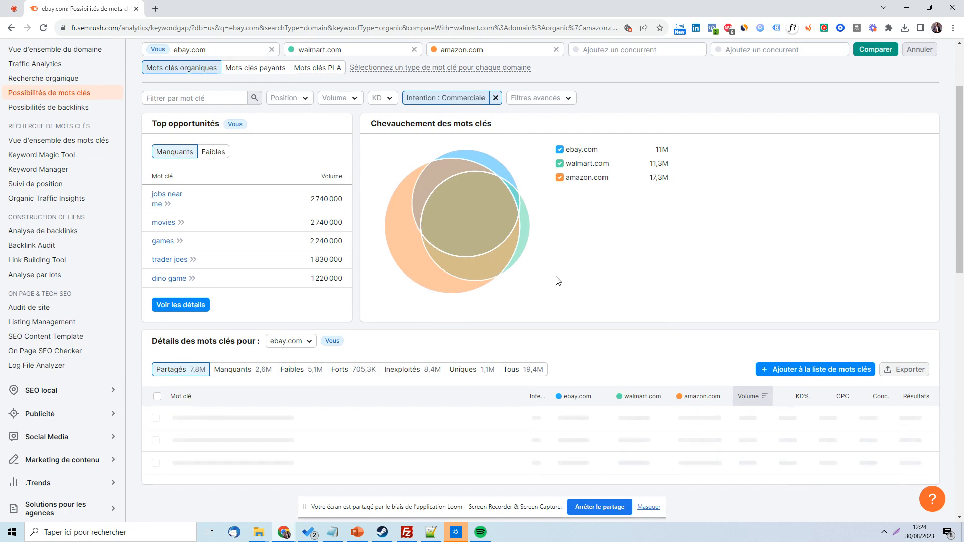
{"action": "left_click_drag", "start_coordinate": [557, 280], "coordinate": [485, 264]}
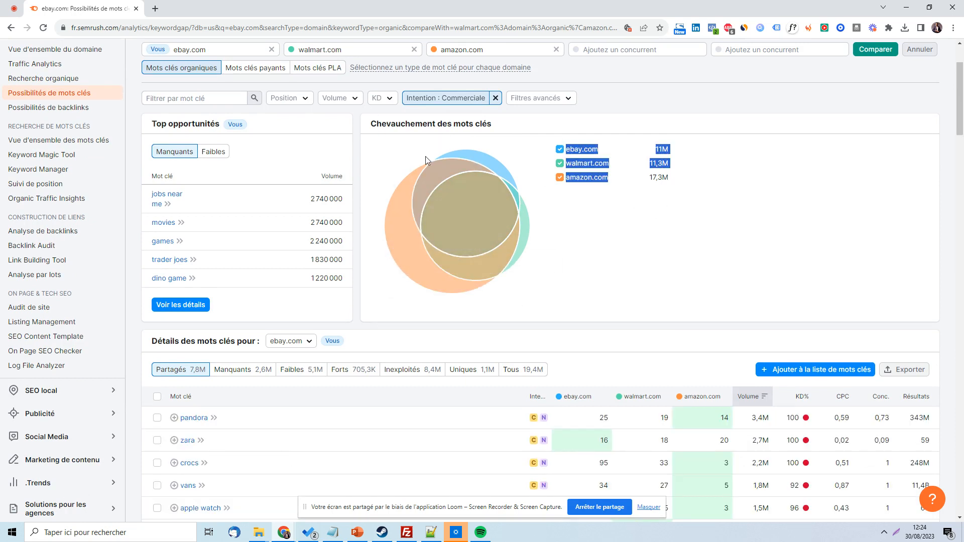
{"action": "mouse_move", "coordinate": [490, 264]}
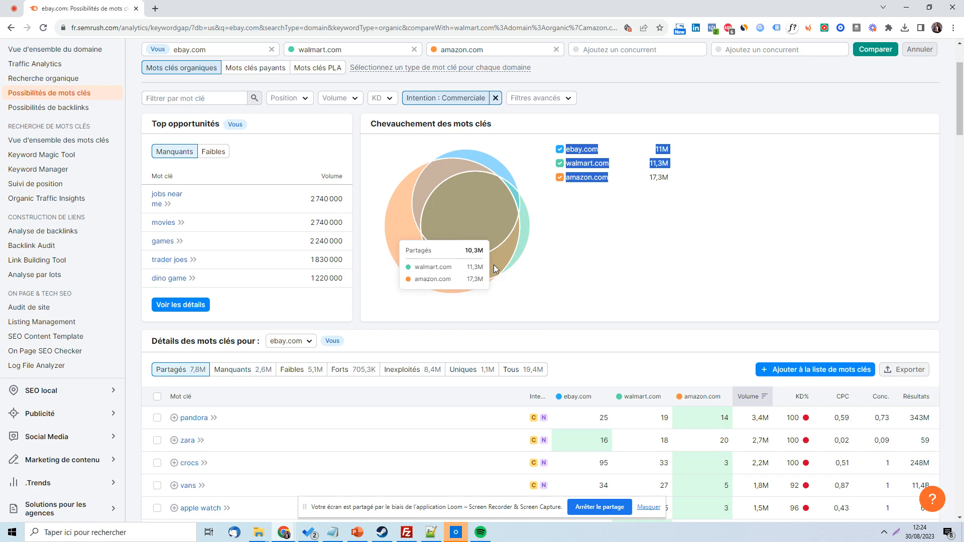
{"action": "mouse_move", "coordinate": [453, 224]}
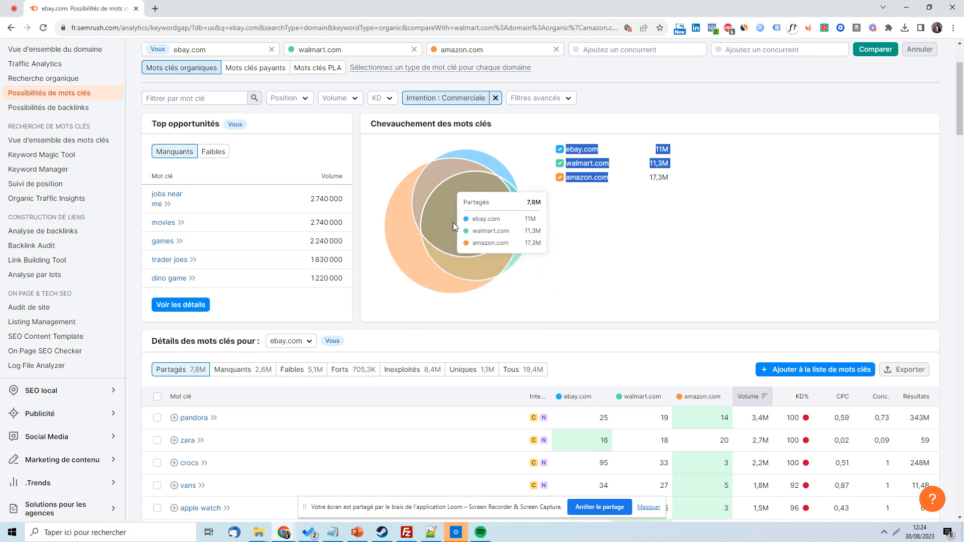
{"action": "mouse_move", "coordinate": [431, 181]}
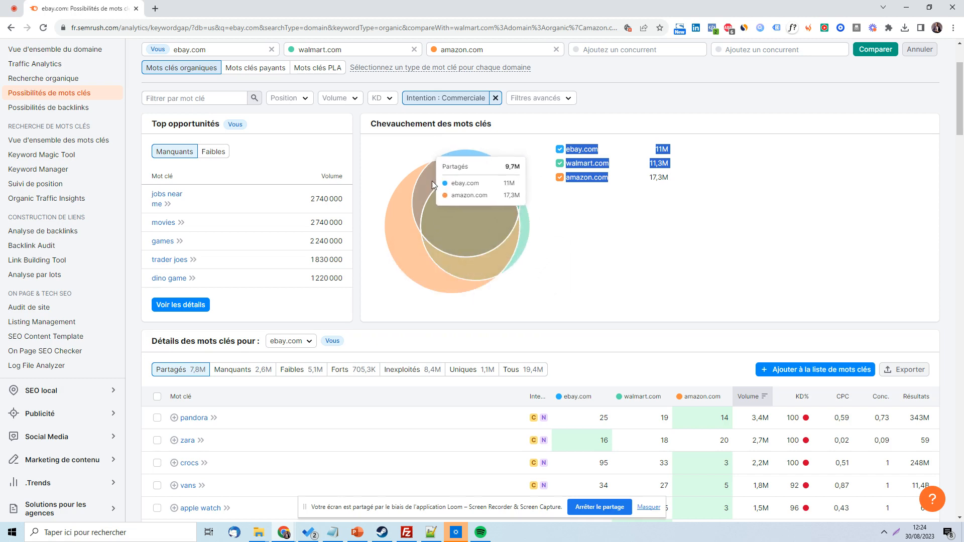
{"action": "mouse_move", "coordinate": [510, 195]}
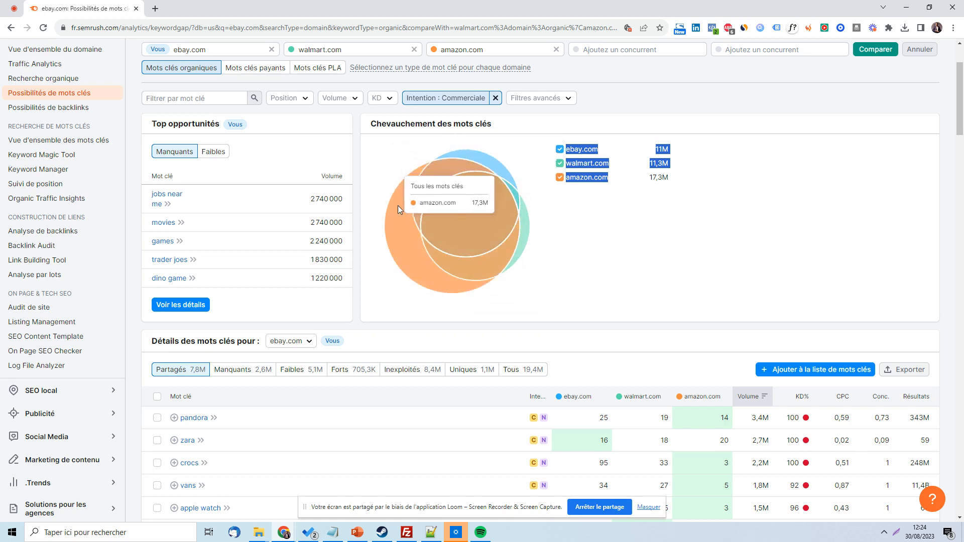
{"action": "left_click", "coordinate": [673, 243]}
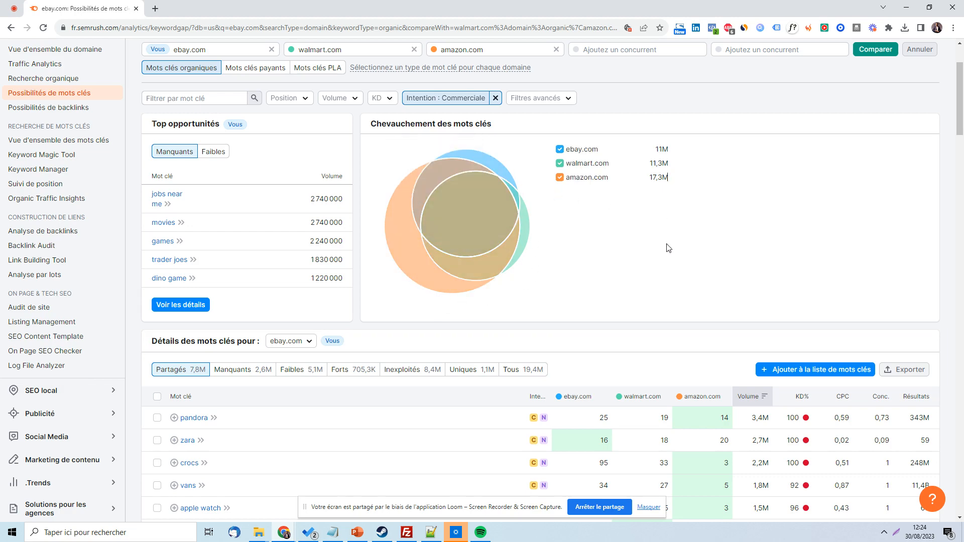
- Review the shared commercial keywords table, comparing the positions of ebay.com, walmart.com and amazon.com on each keyword
{"action": "scroll", "coordinate": [560, 261], "scroll_direction": "down", "scroll_amount": 4}
{"action": "scroll", "coordinate": [560, 261], "scroll_direction": "down", "scroll_amount": 2}
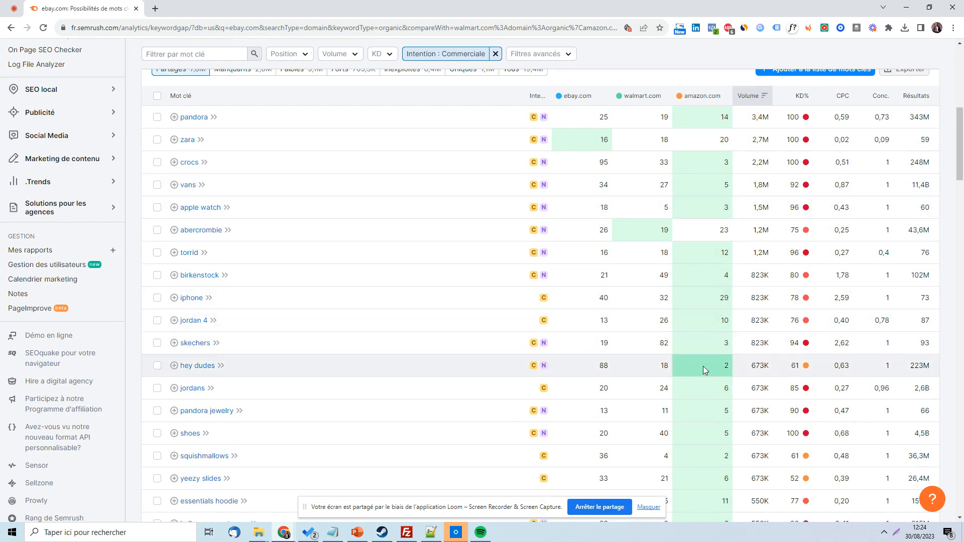
{"action": "scroll", "coordinate": [706, 450], "scroll_direction": "down", "scroll_amount": 3}
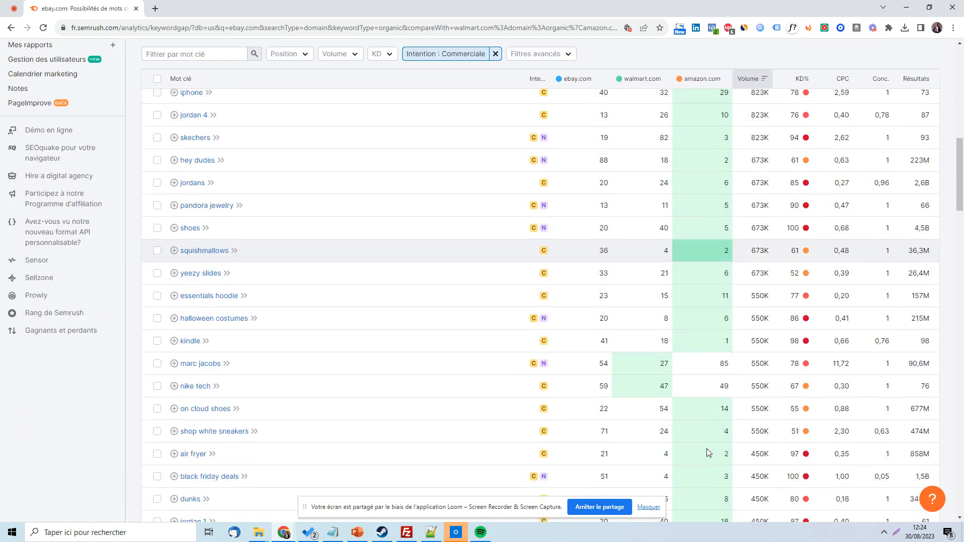
{"action": "scroll", "coordinate": [715, 384], "scroll_direction": "up", "scroll_amount": 1}
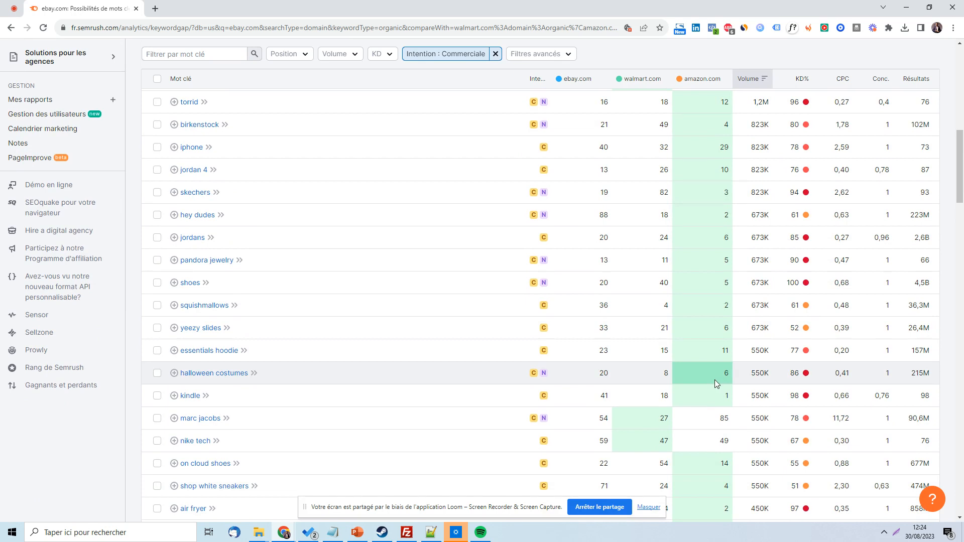
{"action": "scroll", "coordinate": [715, 379], "scroll_direction": "up", "scroll_amount": 15}
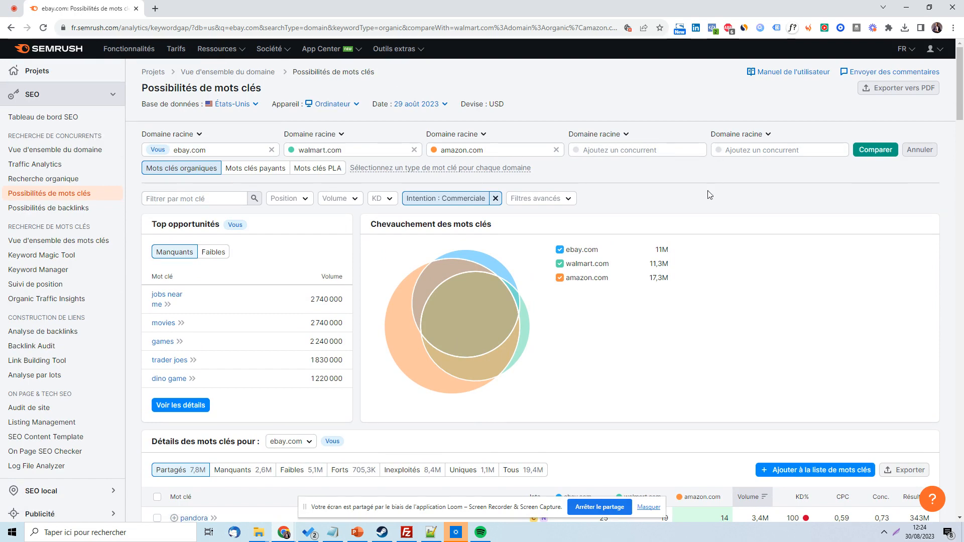
{"action": "scroll", "coordinate": [709, 195], "scroll_direction": "down", "scroll_amount": 6}
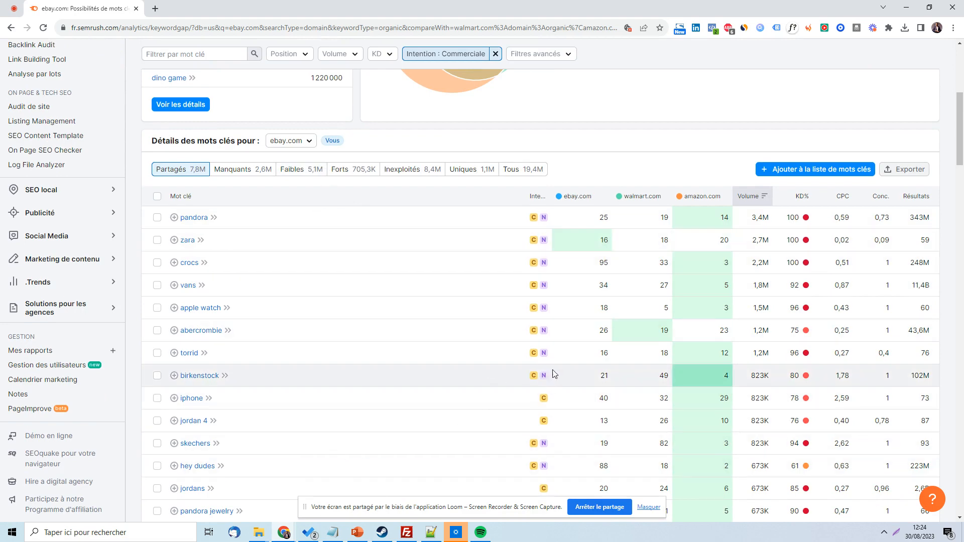
{"action": "scroll", "coordinate": [554, 365], "scroll_direction": "down", "scroll_amount": 3}
{"action": "scroll", "coordinate": [554, 366], "scroll_direction": "up", "scroll_amount": 10}
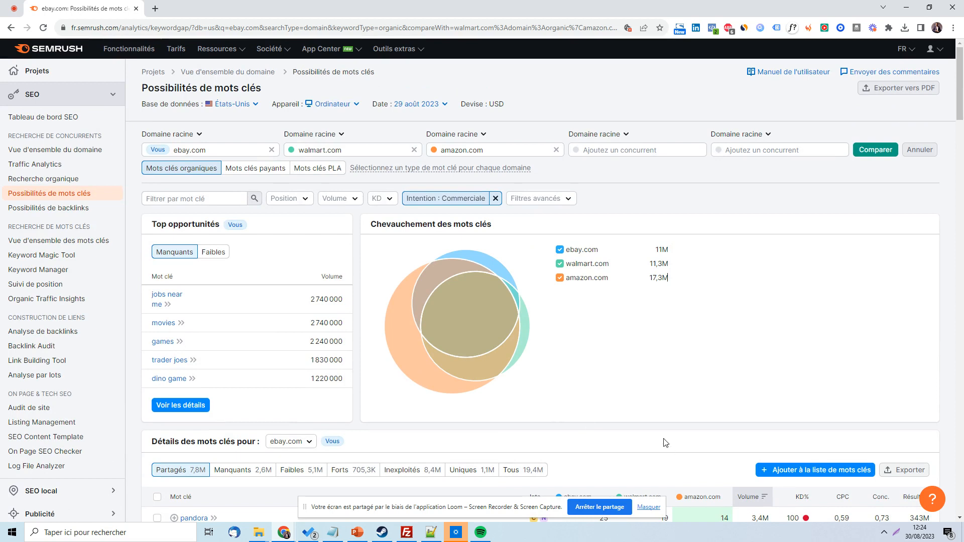
{"action": "scroll", "coordinate": [668, 427], "scroll_direction": "down", "scroll_amount": 3}
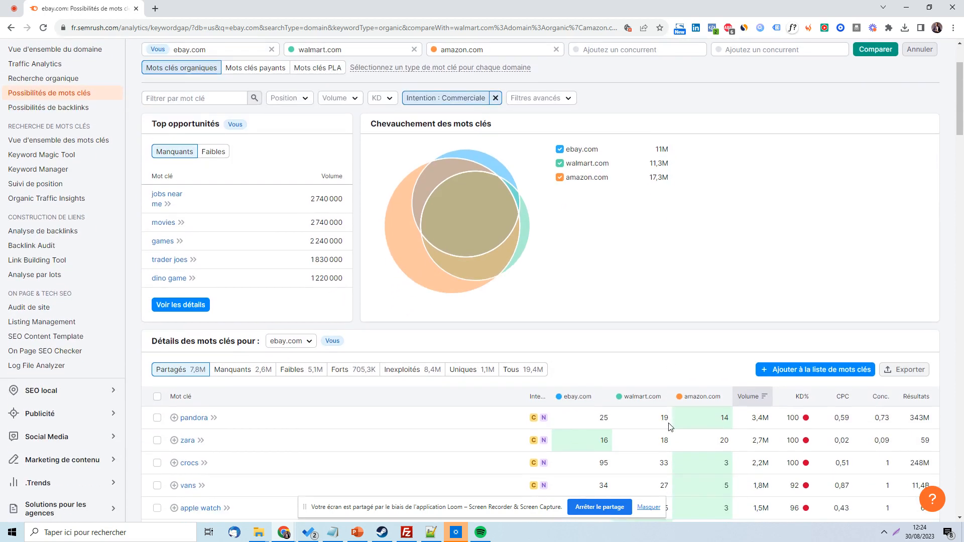
{"action": "scroll", "coordinate": [669, 427], "scroll_direction": "down", "scroll_amount": 6}
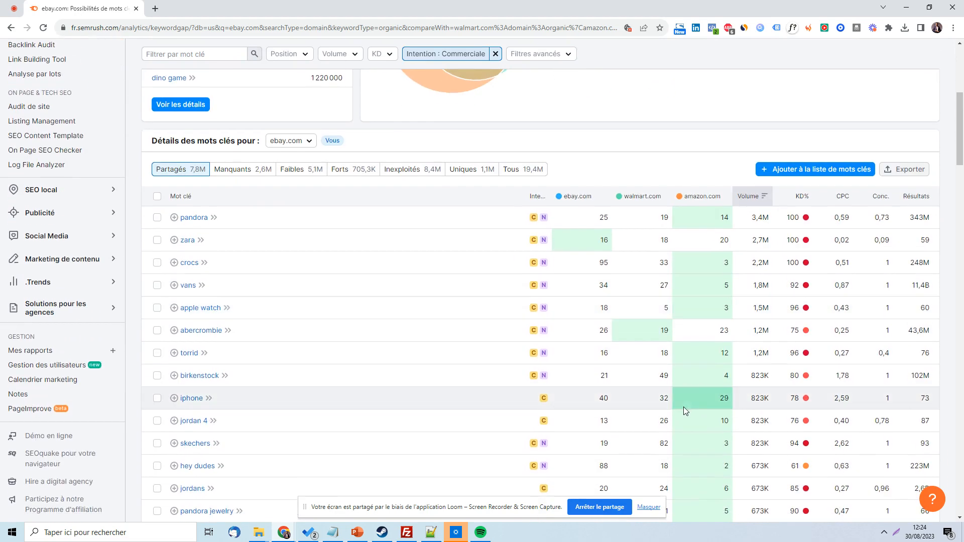
- Switch the keyword comparison's database to France
{"action": "scroll", "coordinate": [751, 324], "scroll_direction": "up", "scroll_amount": 9}
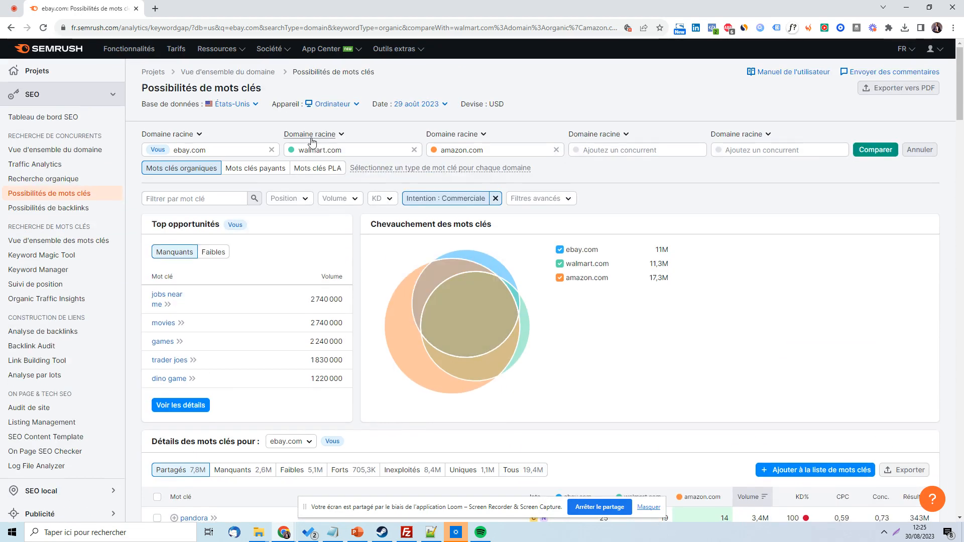
{"action": "left_click", "coordinate": [246, 104]}
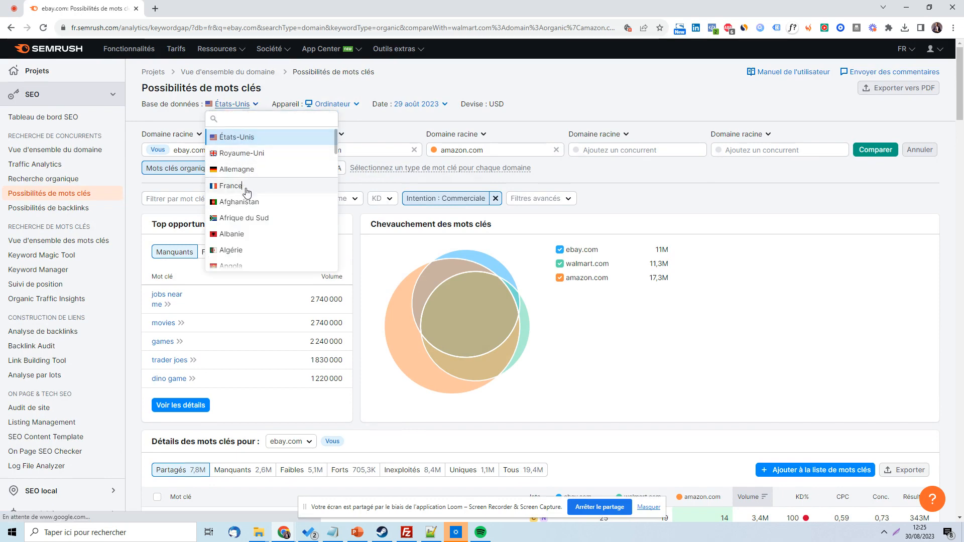
{"action": "left_click", "coordinate": [245, 186]}
- Examine the French keyword overlap chart, checking amazon.com's segment and the one it shares with walmart.com
{"action": "scroll", "coordinate": [693, 262], "scroll_direction": "down", "scroll_amount": 4}
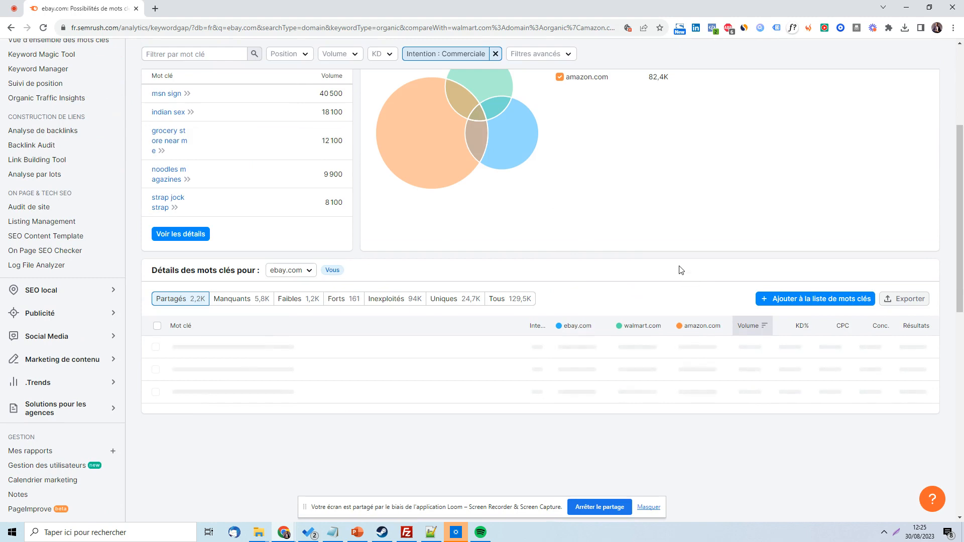
{"action": "scroll", "coordinate": [674, 293], "scroll_direction": "up", "scroll_amount": 1}
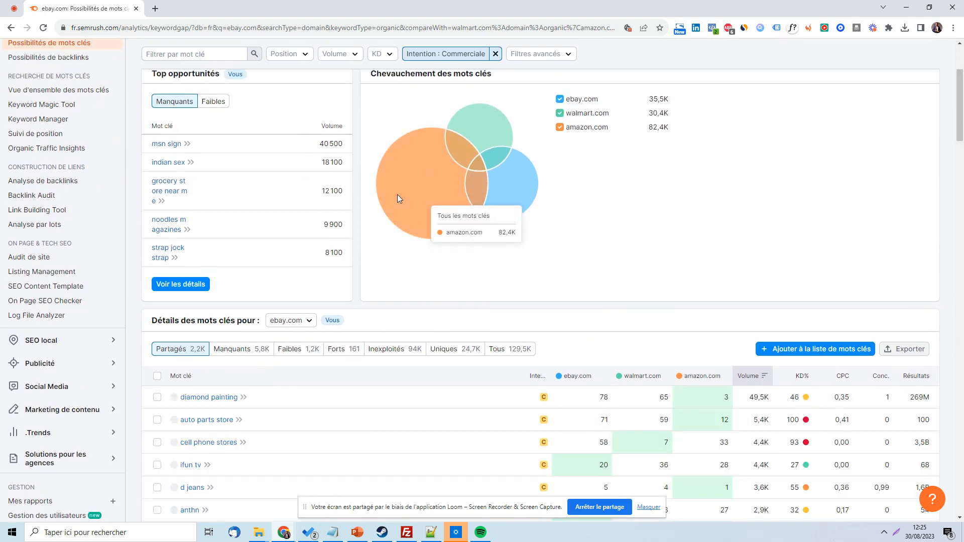
{"action": "scroll", "coordinate": [463, 225], "scroll_direction": "down", "scroll_amount": 1}
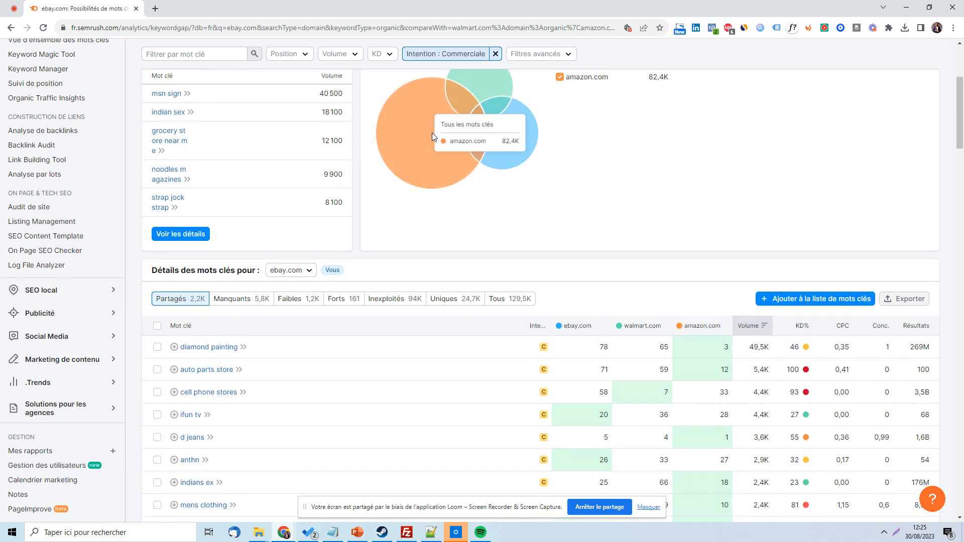
{"action": "scroll", "coordinate": [472, 159], "scroll_direction": "up", "scroll_amount": 1}
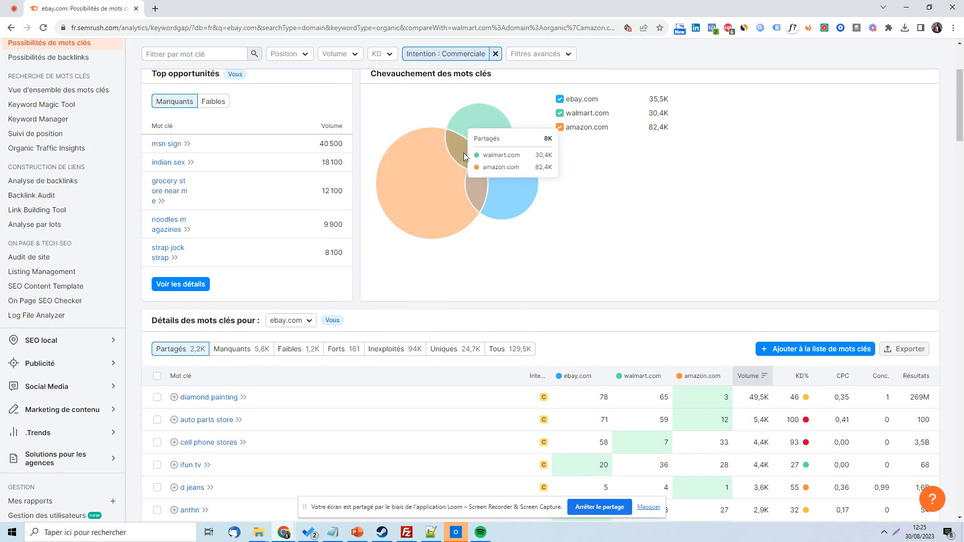
- Review the shared commercial keywords for France, checking positions, search volumes and the difficulty ratings of low-difficulty keywords
{"action": "scroll", "coordinate": [620, 346], "scroll_direction": "down", "scroll_amount": 4}
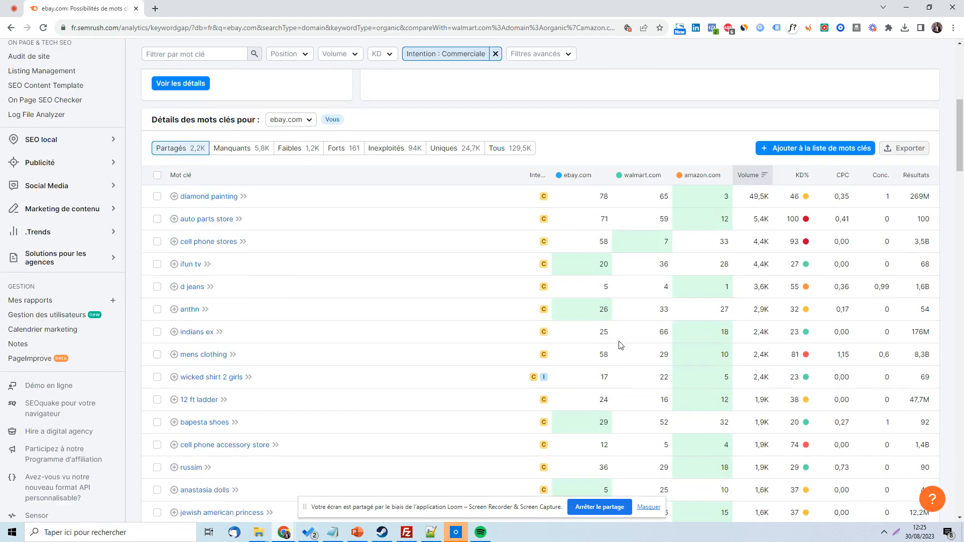
{"action": "scroll", "coordinate": [621, 342], "scroll_direction": "down", "scroll_amount": 2}
{"action": "scroll", "coordinate": [622, 339], "scroll_direction": "up", "scroll_amount": 1}
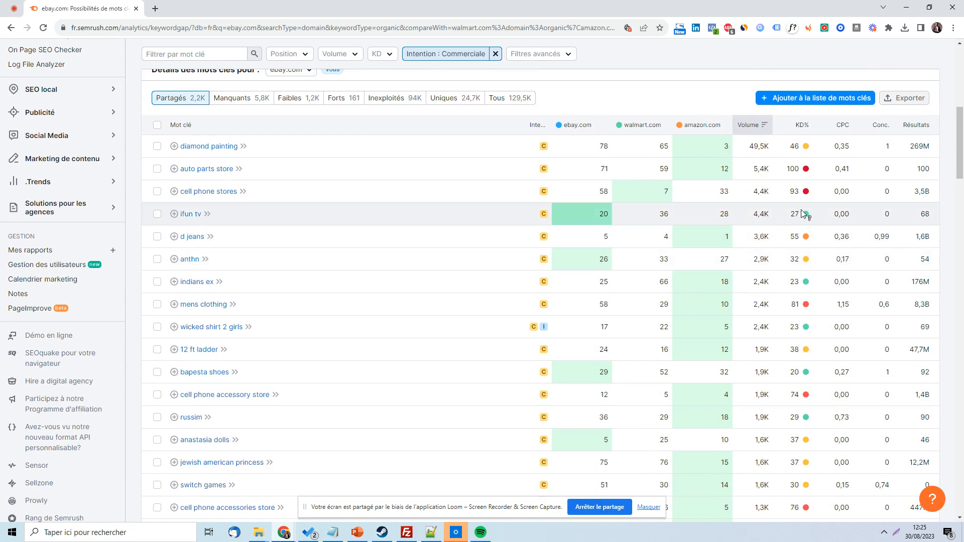
{"action": "mouse_move", "coordinate": [801, 213]}
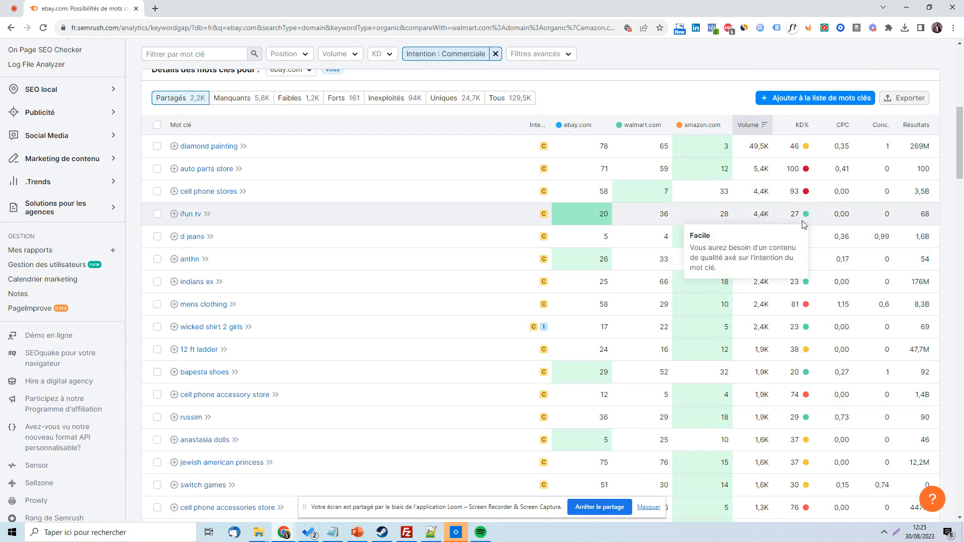
{"action": "mouse_move", "coordinate": [806, 327]}
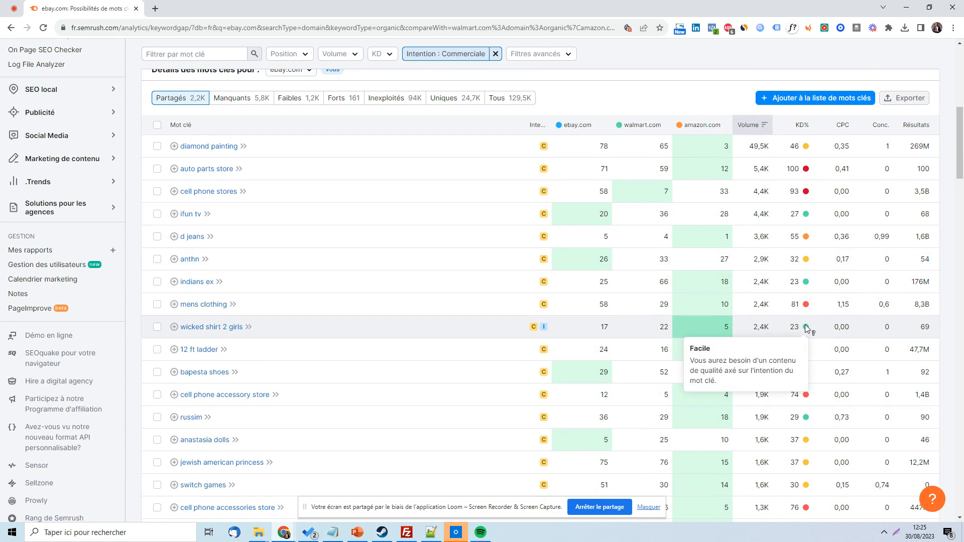
{"action": "scroll", "coordinate": [806, 327], "scroll_direction": "down", "scroll_amount": 2}
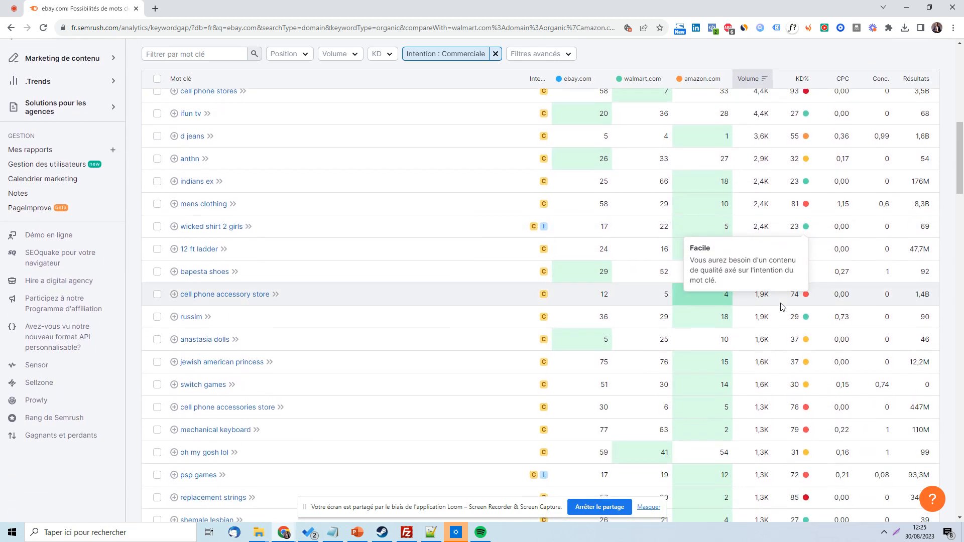
{"action": "scroll", "coordinate": [778, 308], "scroll_direction": "up", "scroll_amount": 1}
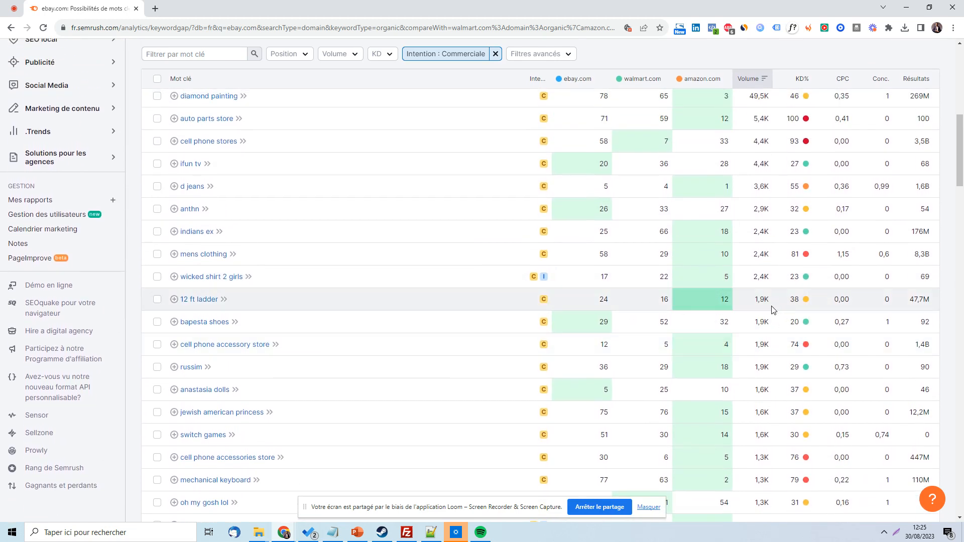
{"action": "scroll", "coordinate": [730, 222], "scroll_direction": "up", "scroll_amount": 2}
{"action": "scroll", "coordinate": [737, 222], "scroll_direction": "down", "scroll_amount": 11}
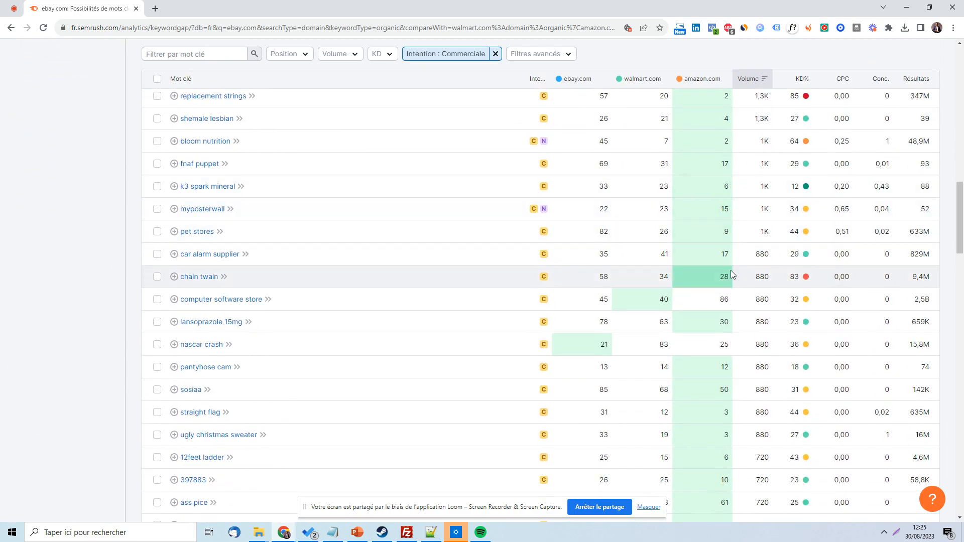
{"action": "scroll", "coordinate": [731, 271], "scroll_direction": "up", "scroll_amount": 15}
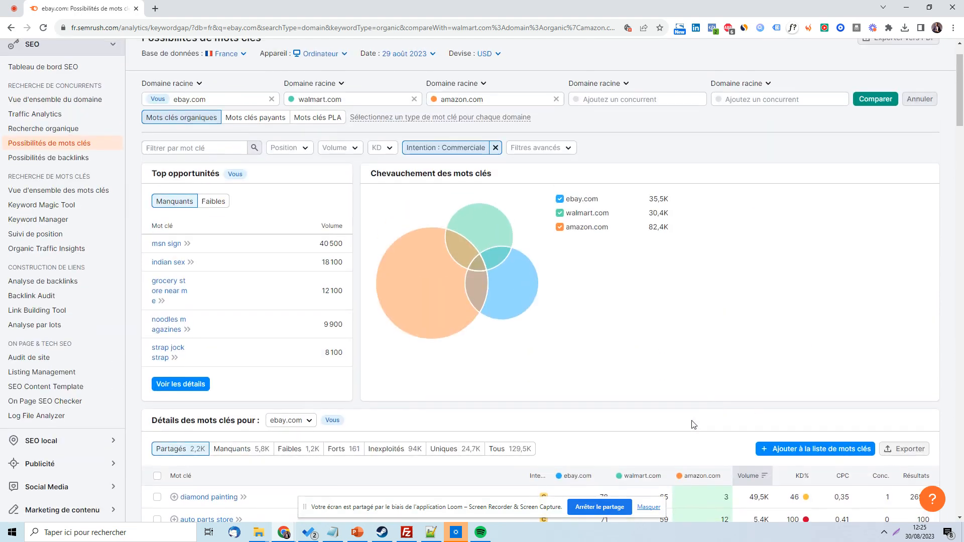
{"action": "scroll", "coordinate": [516, 465], "scroll_direction": "down", "scroll_amount": 7}
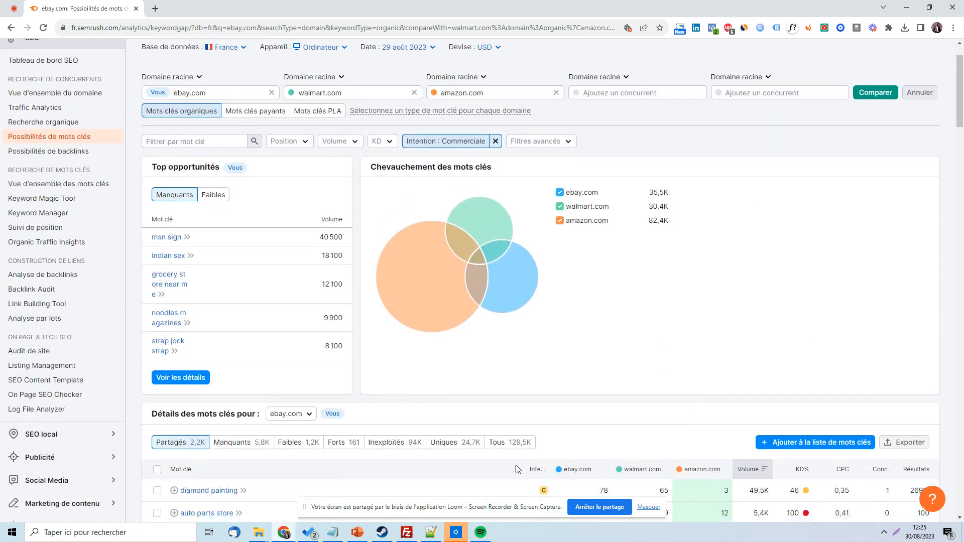